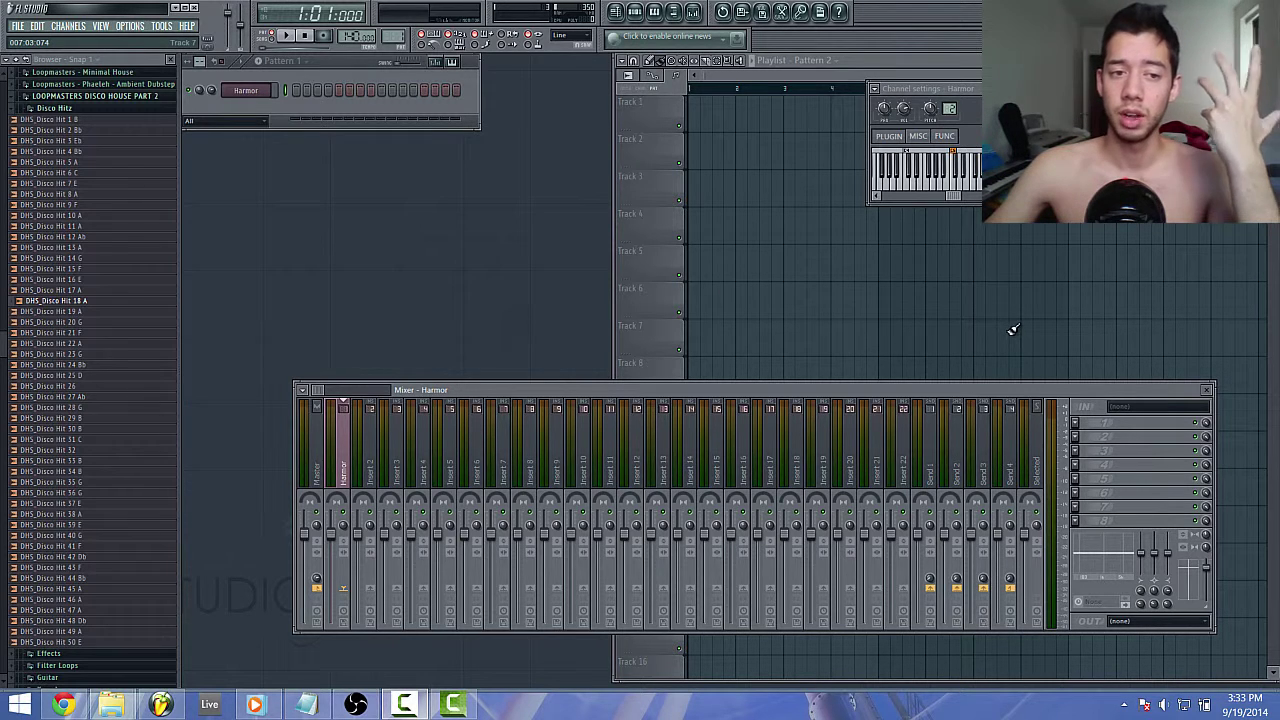
Load Maximus on the Harmor mixer track and reset it to the Default preset.
click(1088, 465)
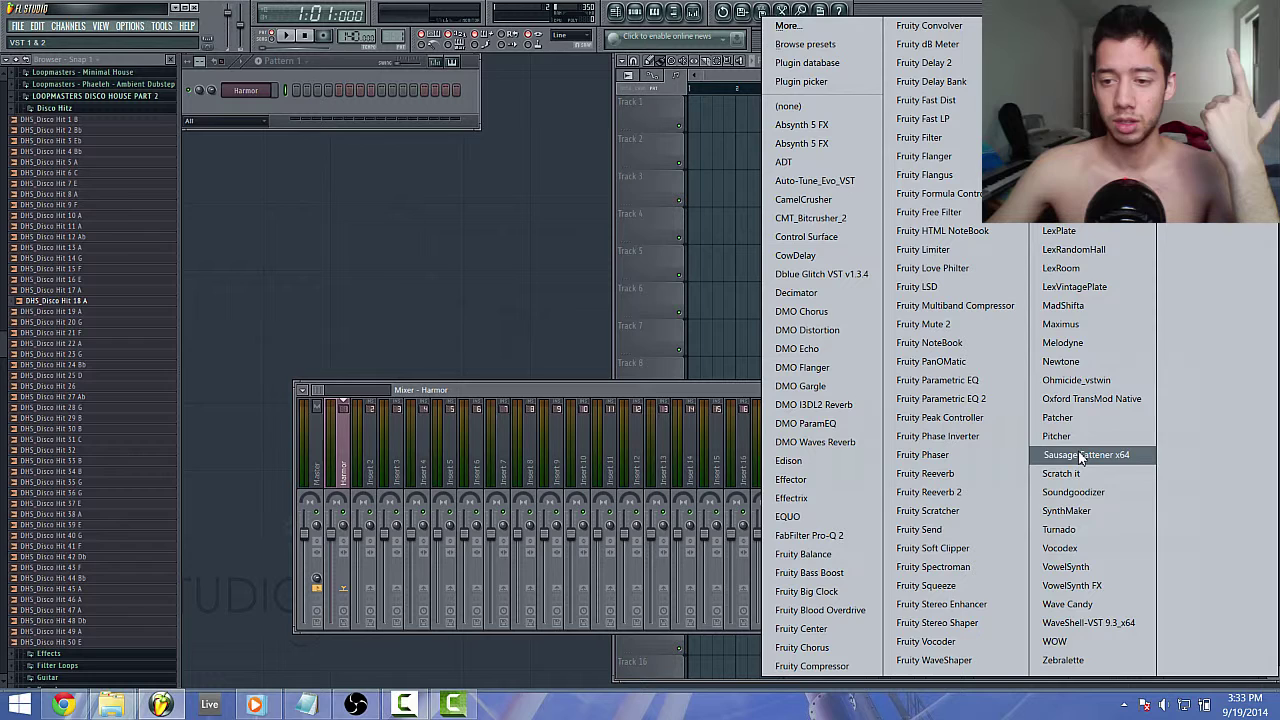
click(1062, 325)
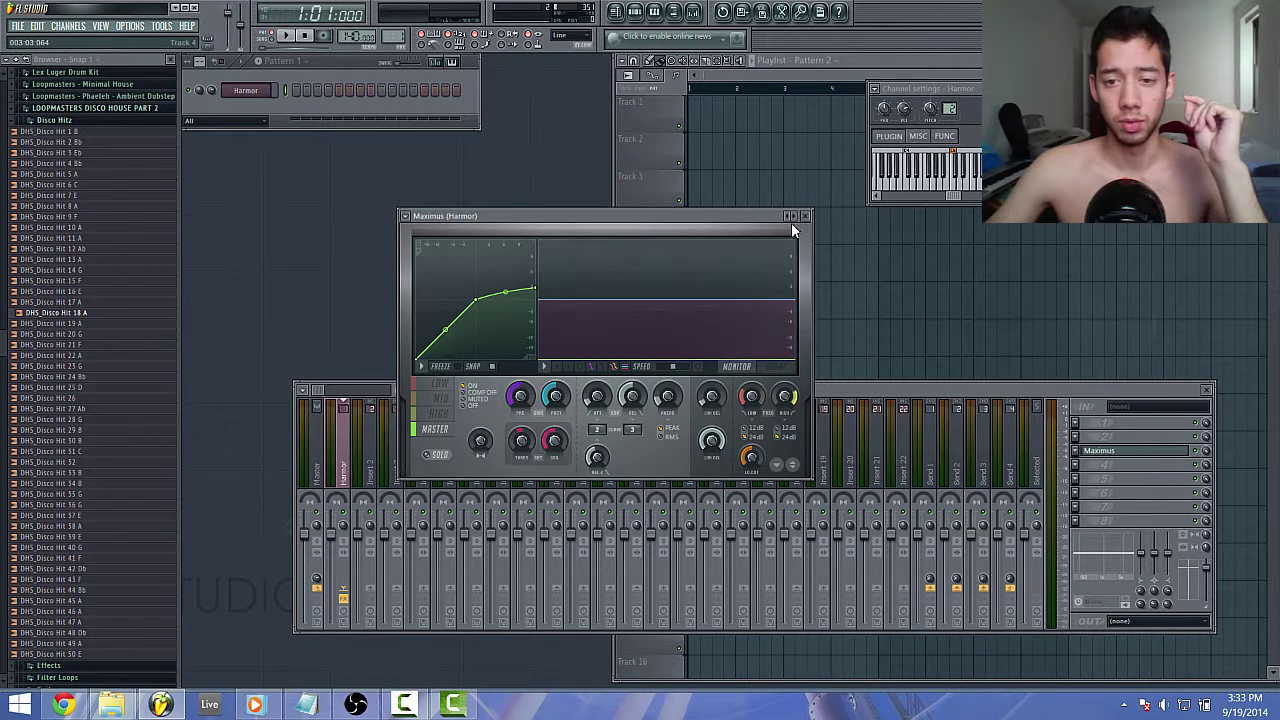
click(791, 220)
click(819, 26)
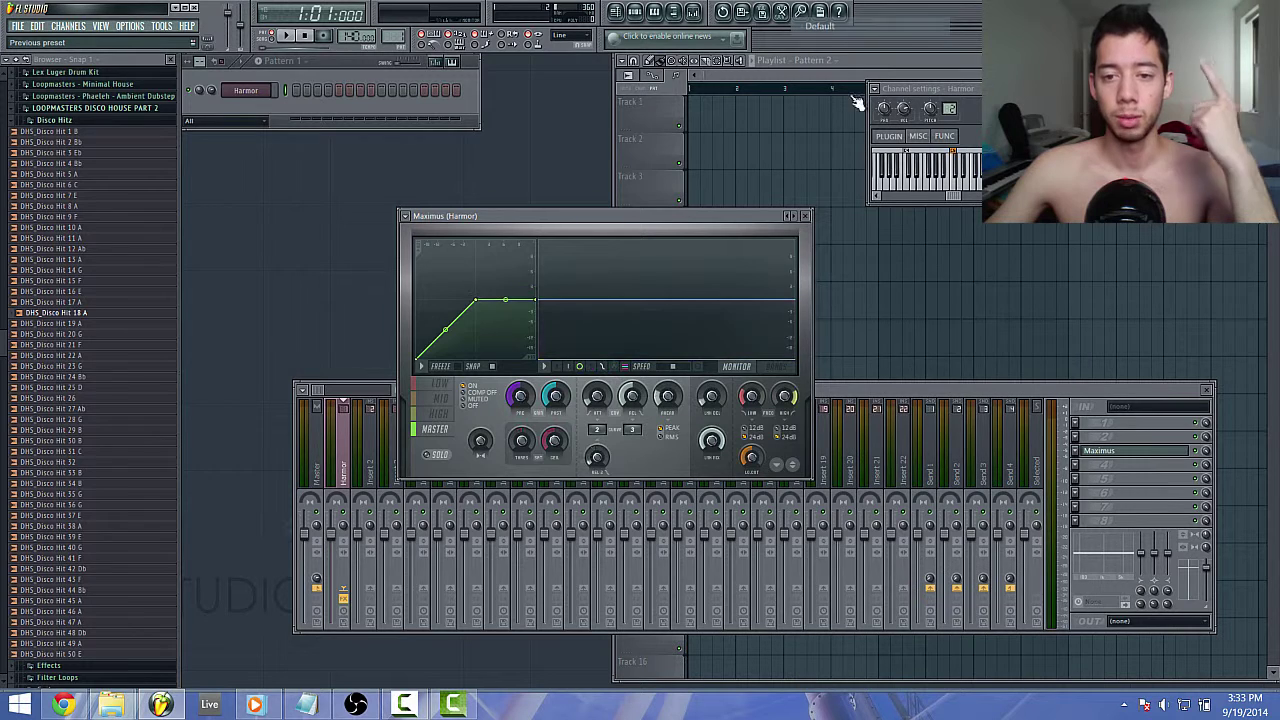
drag(719, 228, 762, 230)
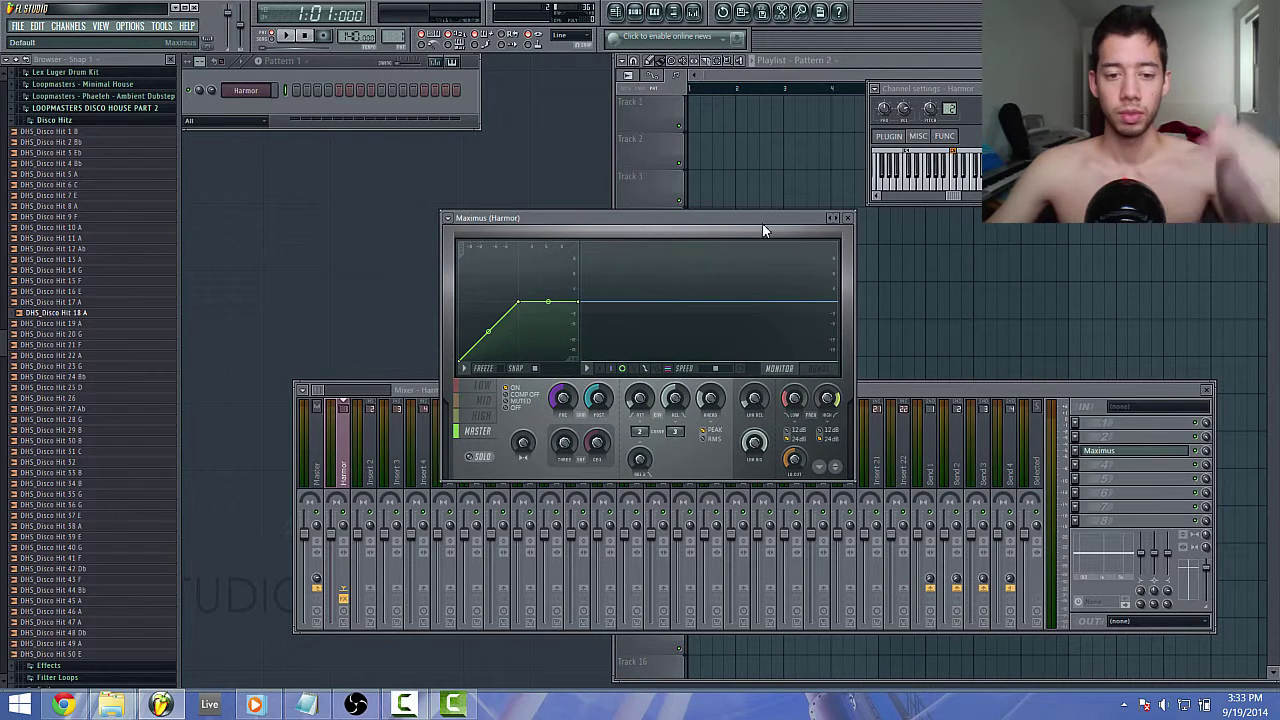
Select and solo the Maximus LOW band, then show the band crossover display.
click(480, 384)
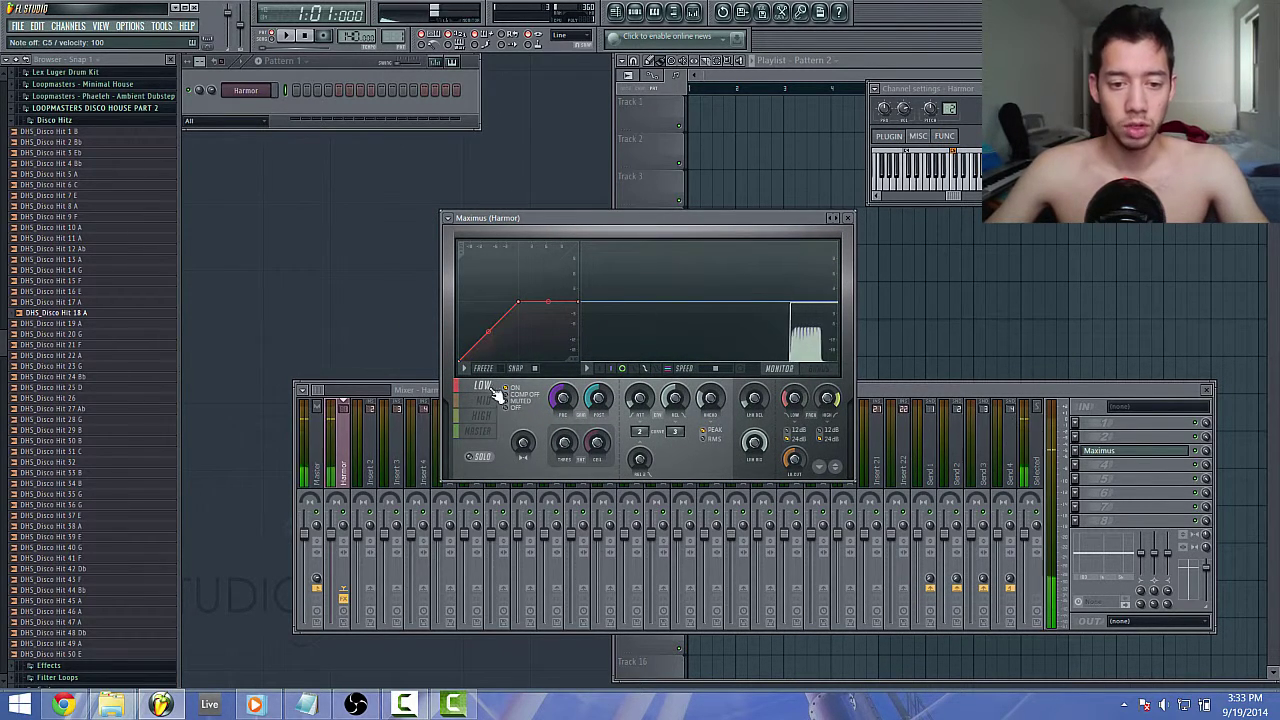
click(485, 457)
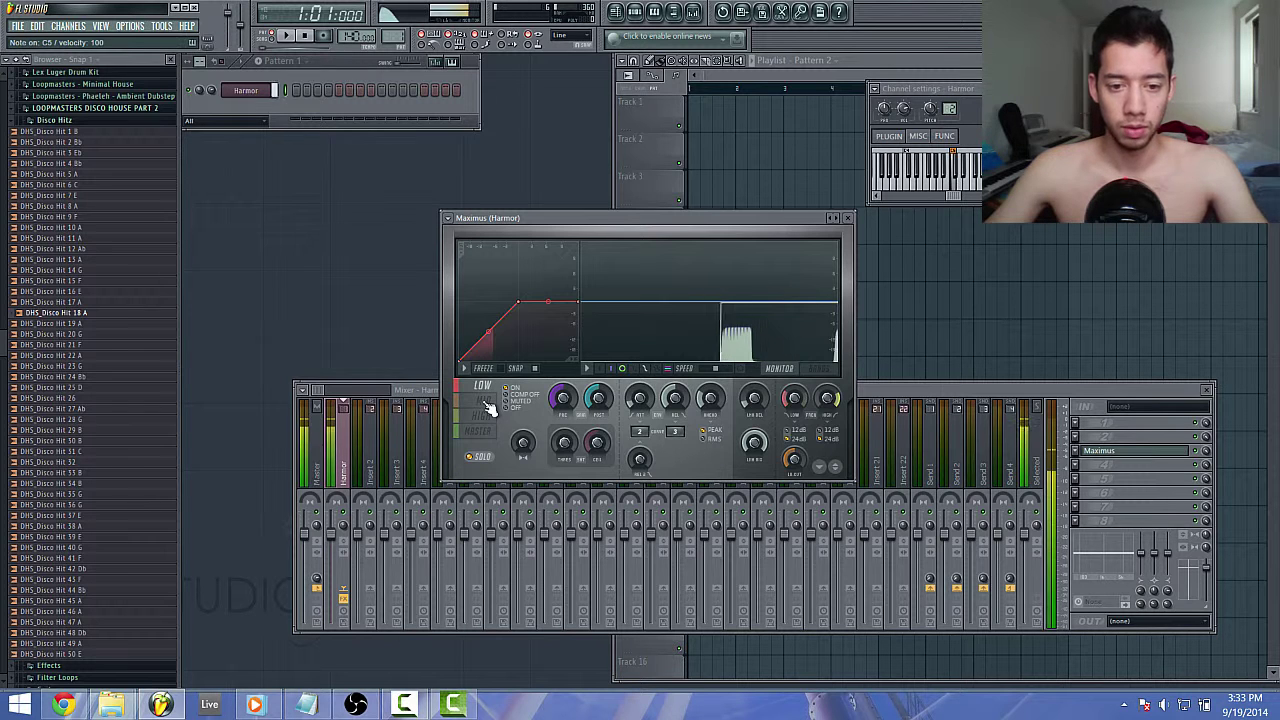
click(480, 415)
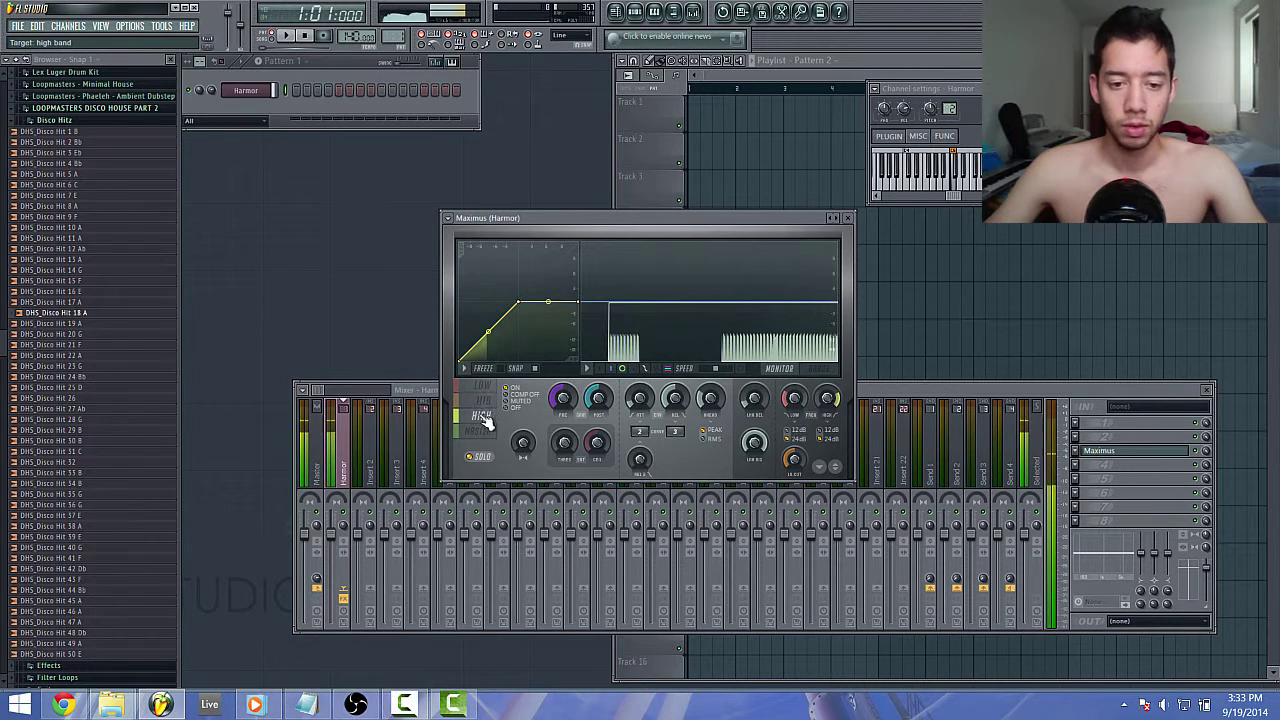
click(480, 388)
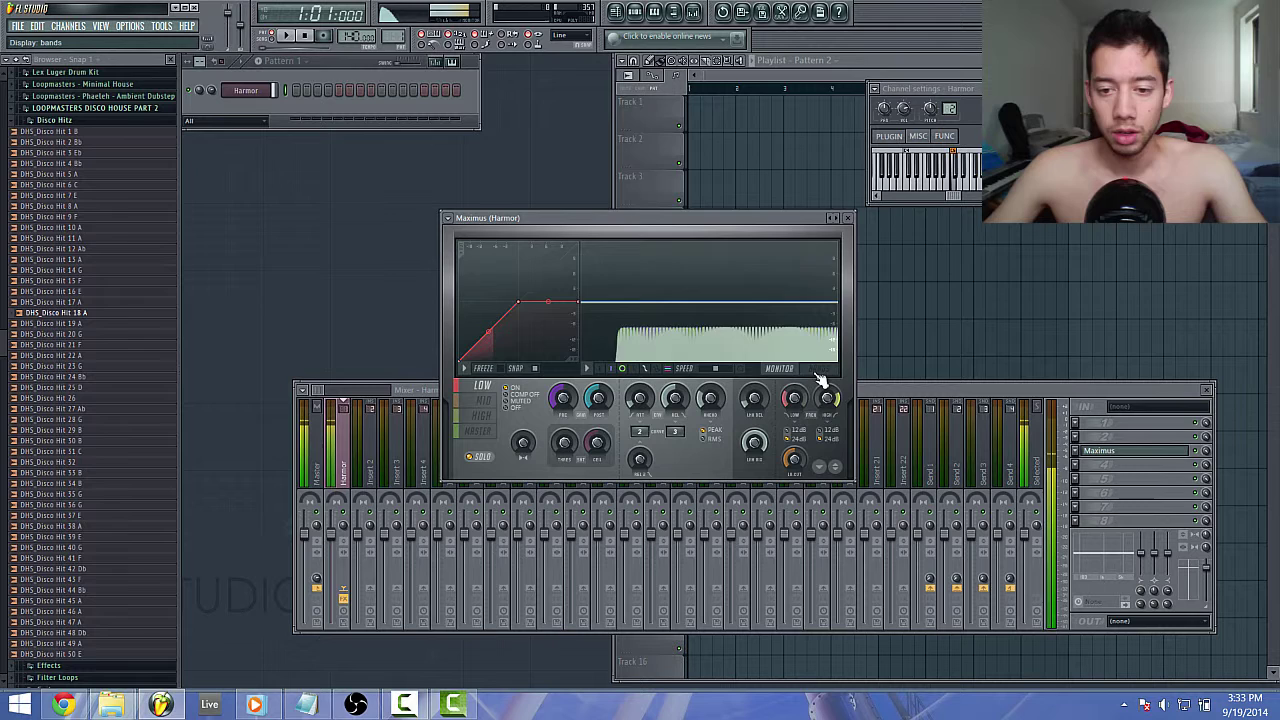
click(818, 369)
Lower the low crossover to about 200 Hz and turn off MID band compression.
scroll(785, 320, down, 5)
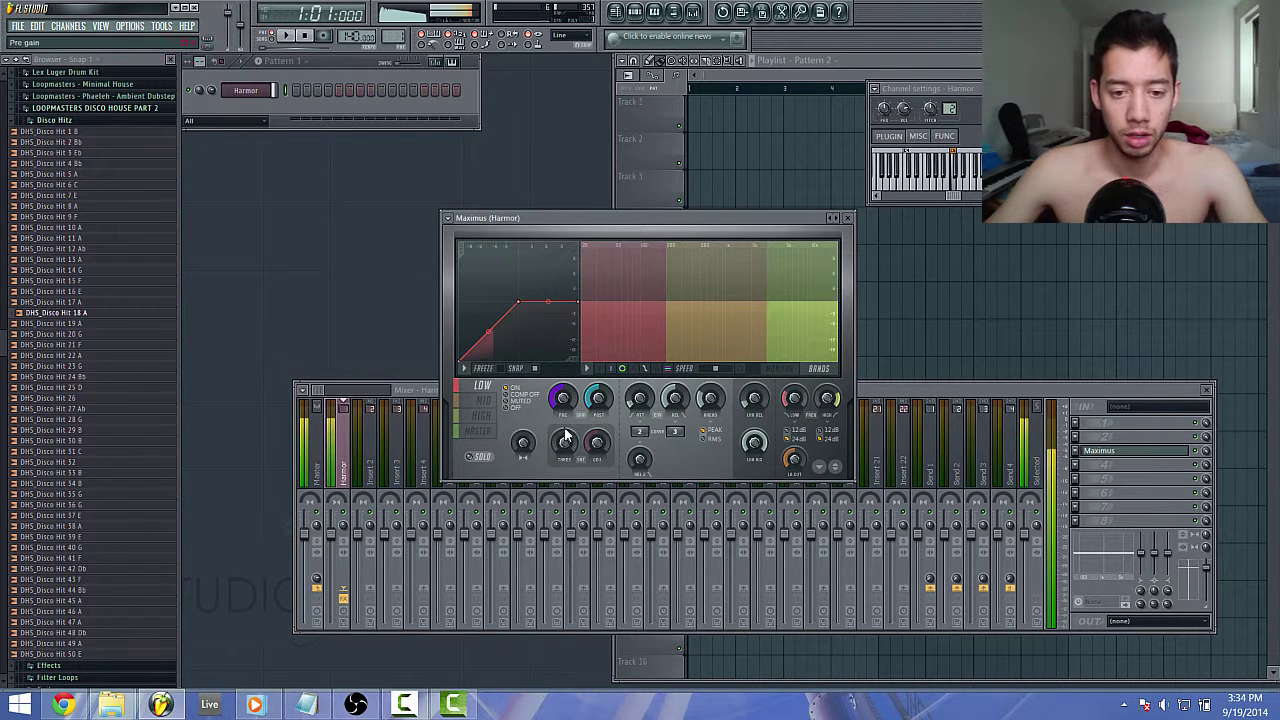
click(484, 400)
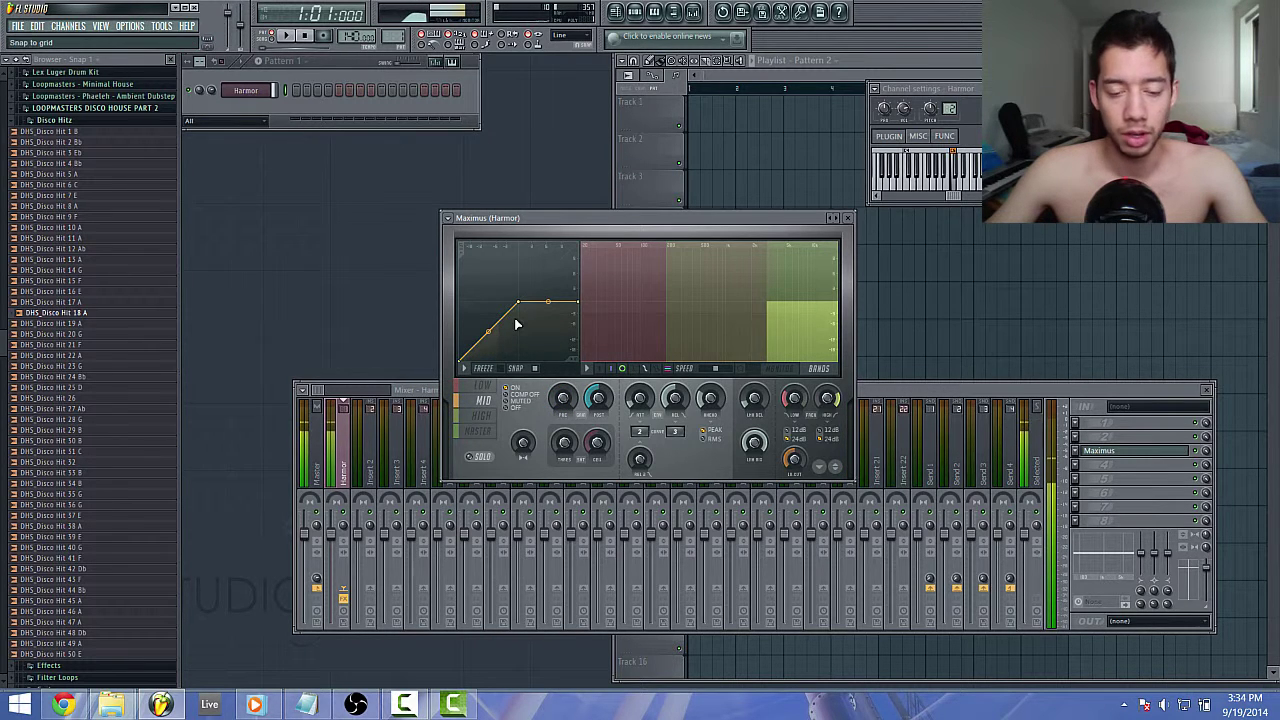
click(511, 396)
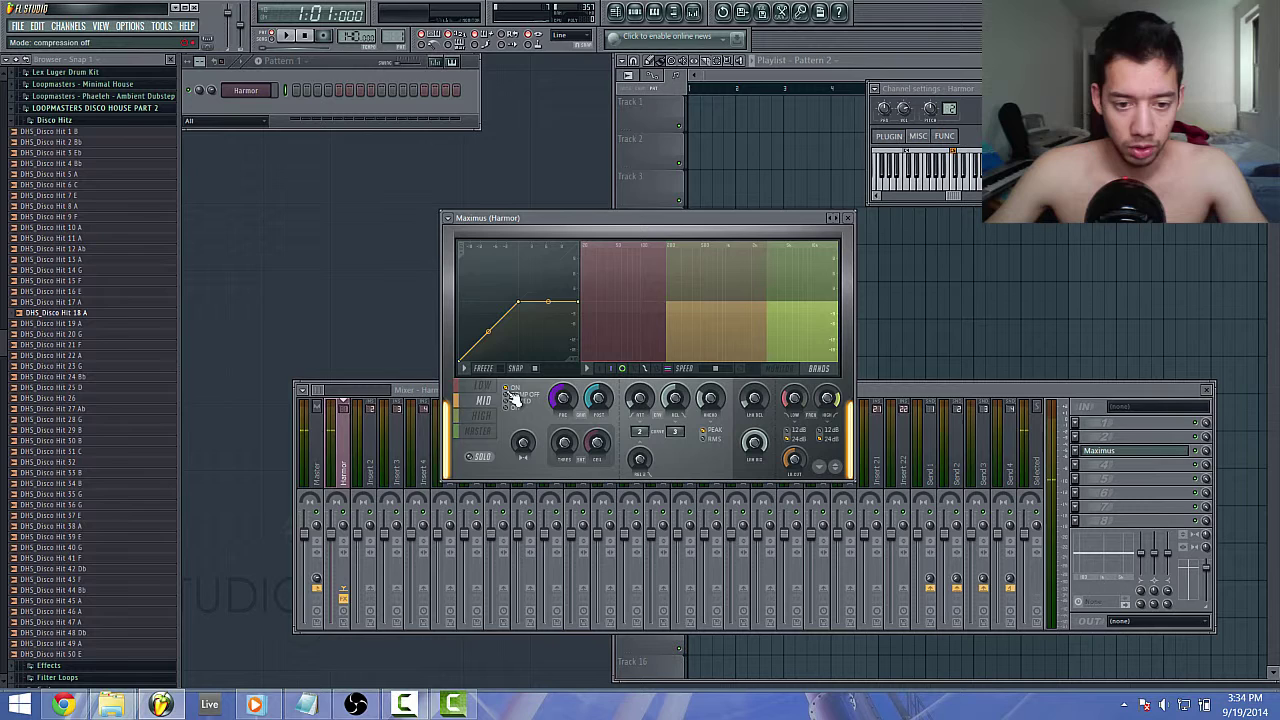
click(482, 386)
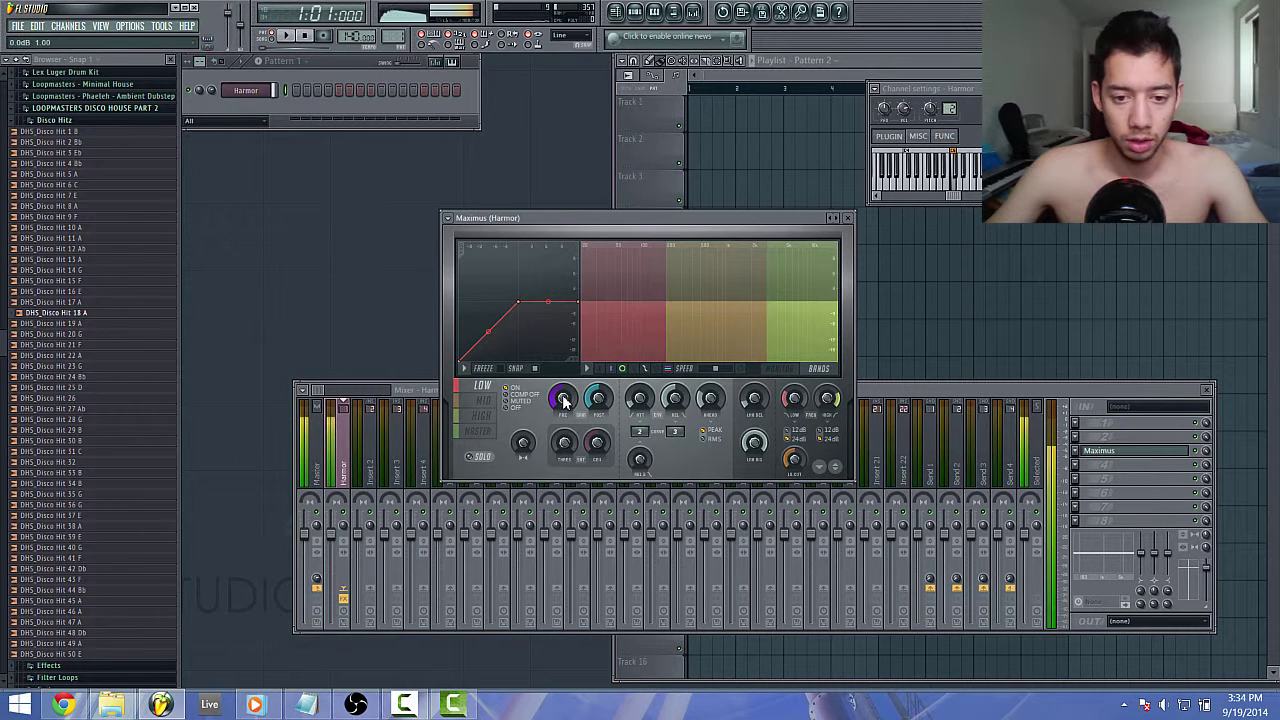
click(482, 400)
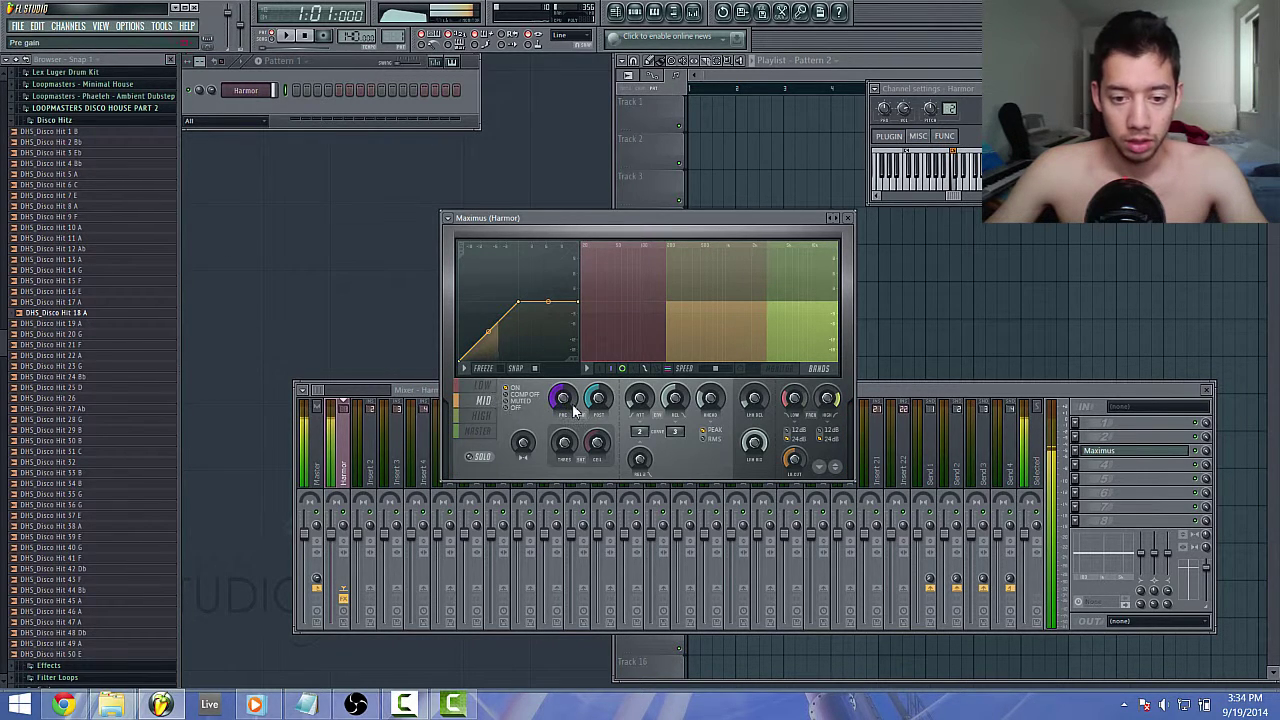
Close Maximus and replace its Harmor slot with (none), leaving the slot empty.
click(847, 217)
click(1076, 450)
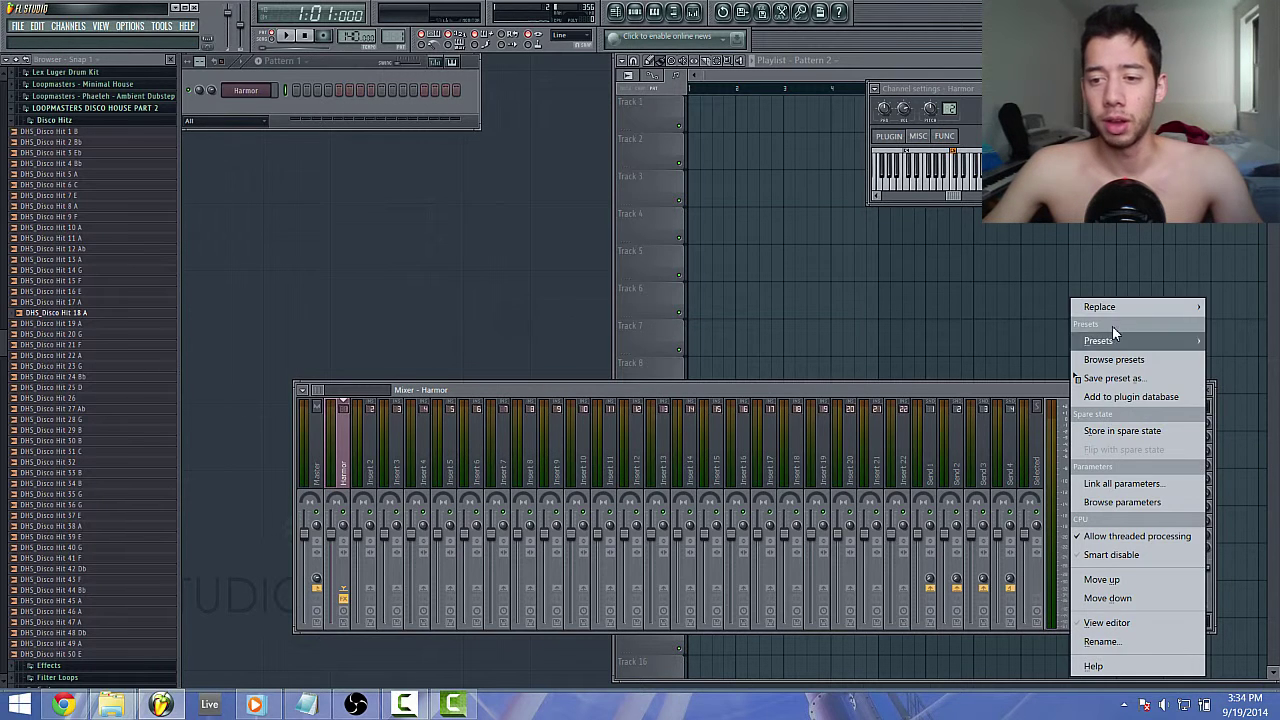
mouse_move(1124, 304)
click(805, 106)
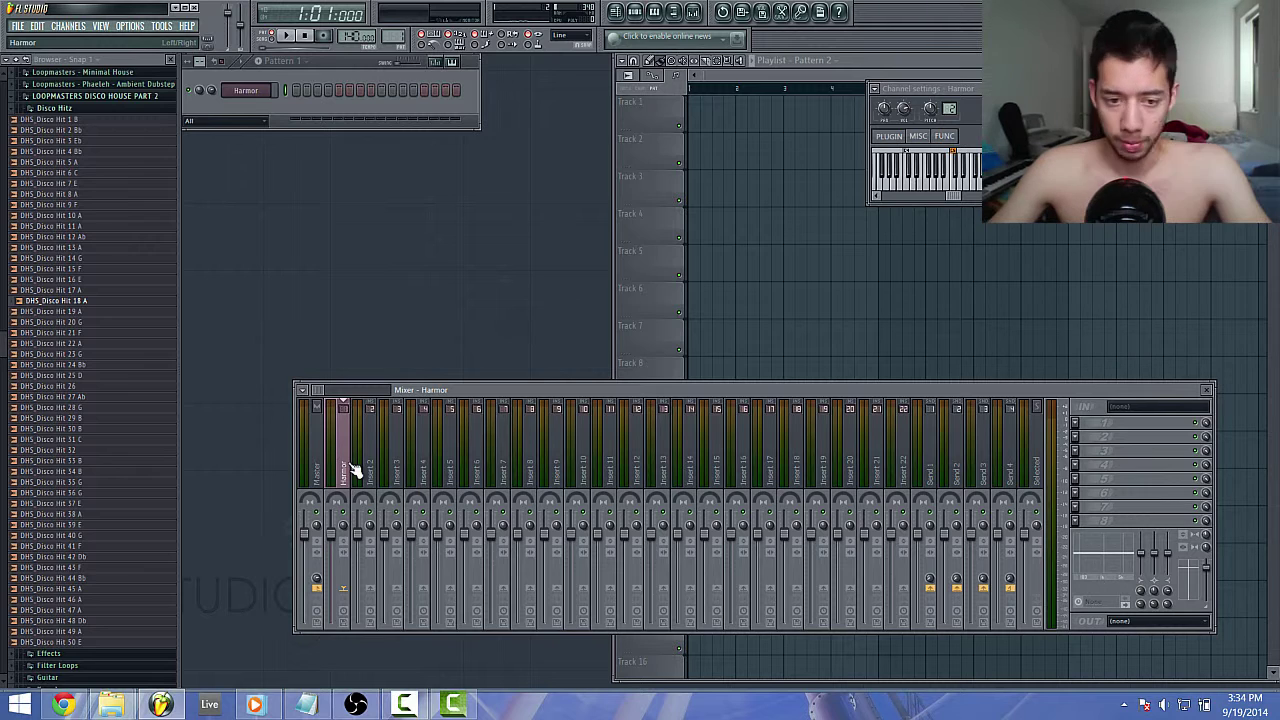
Send Harmor to Inserts 2 and 3 and switch off its Master send.
click(375, 591)
click(397, 590)
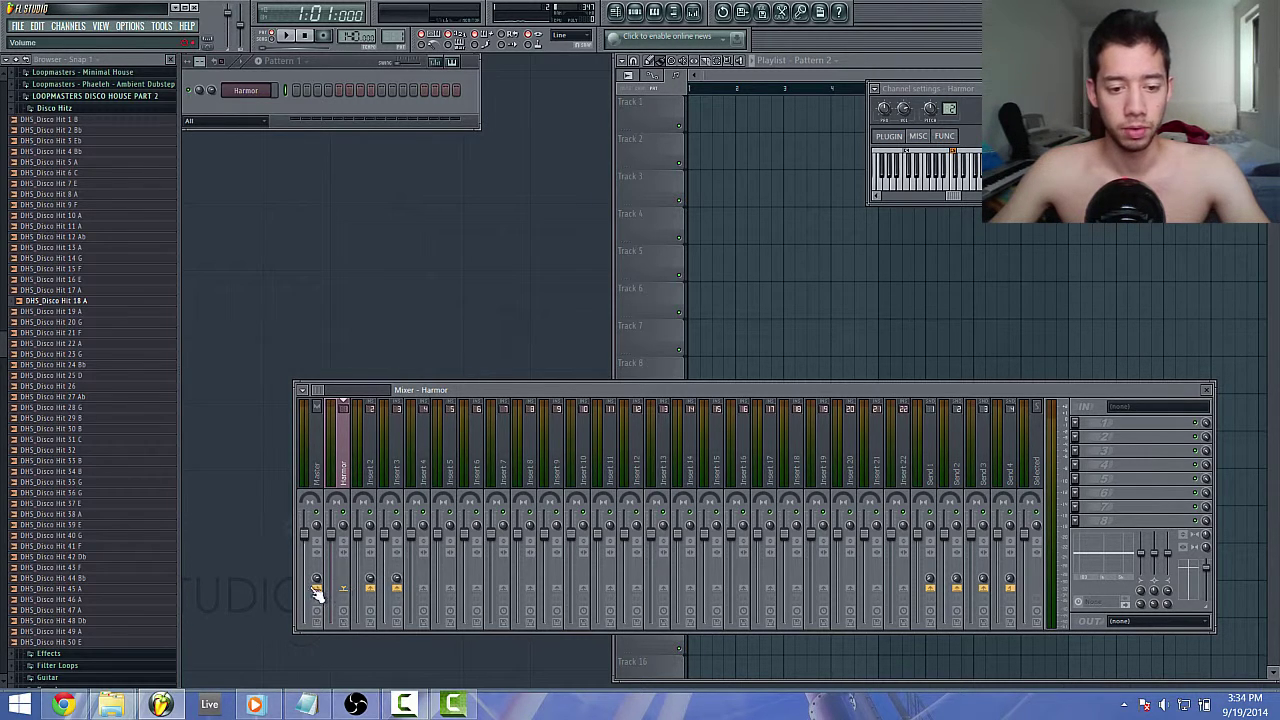
click(316, 589)
Rename Insert 2 to 'Low' and Insert 3 to 'Mid+High'.
click(372, 472)
key(F2)
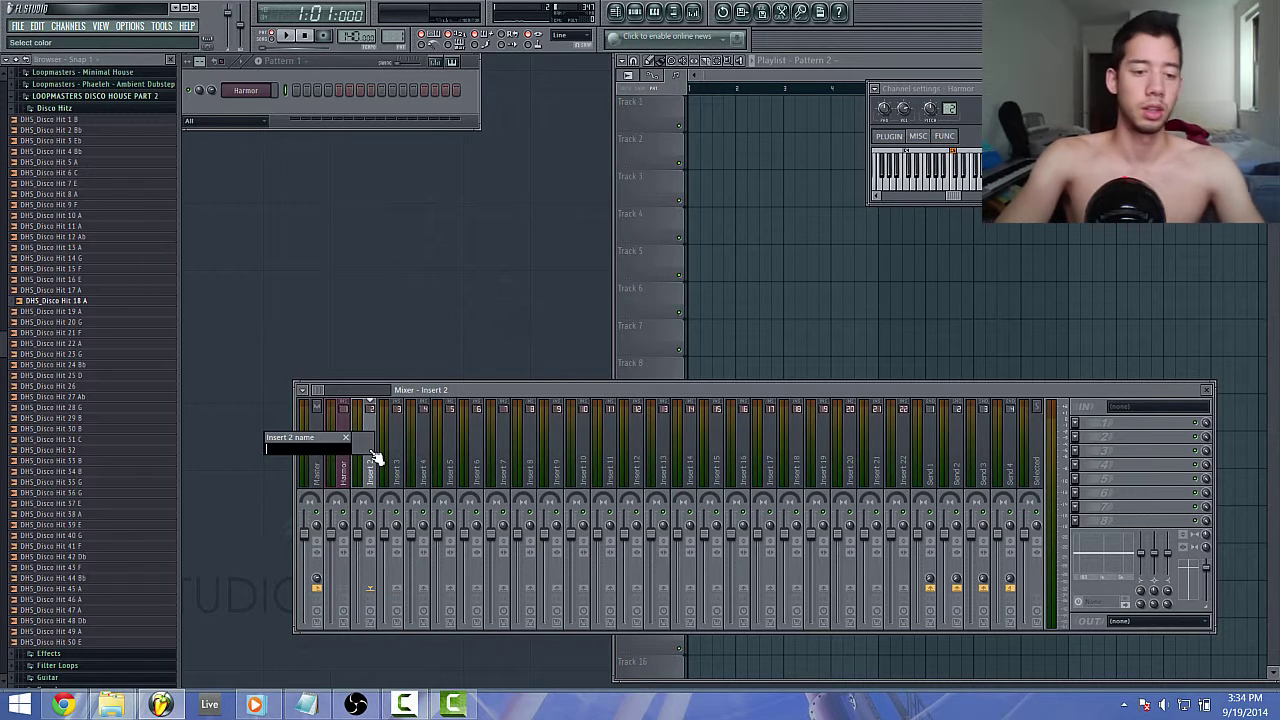
text(Low)
key(Return)
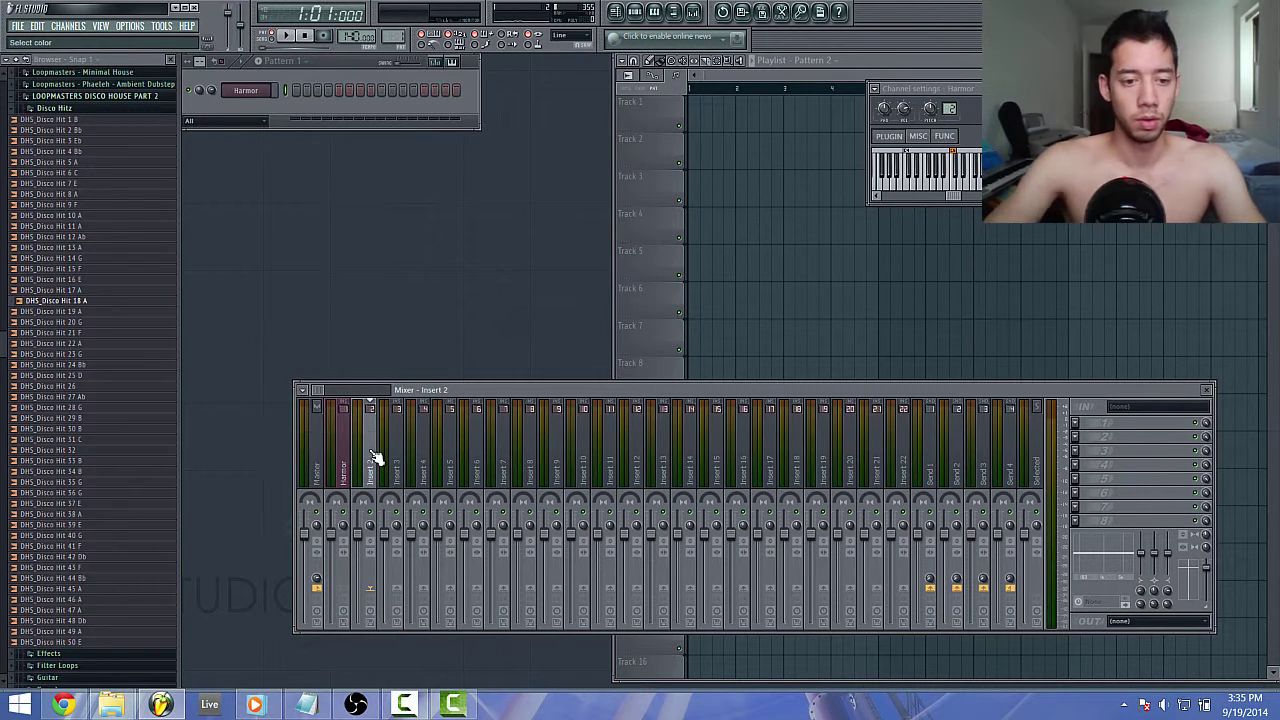
click(391, 458)
key(F2)
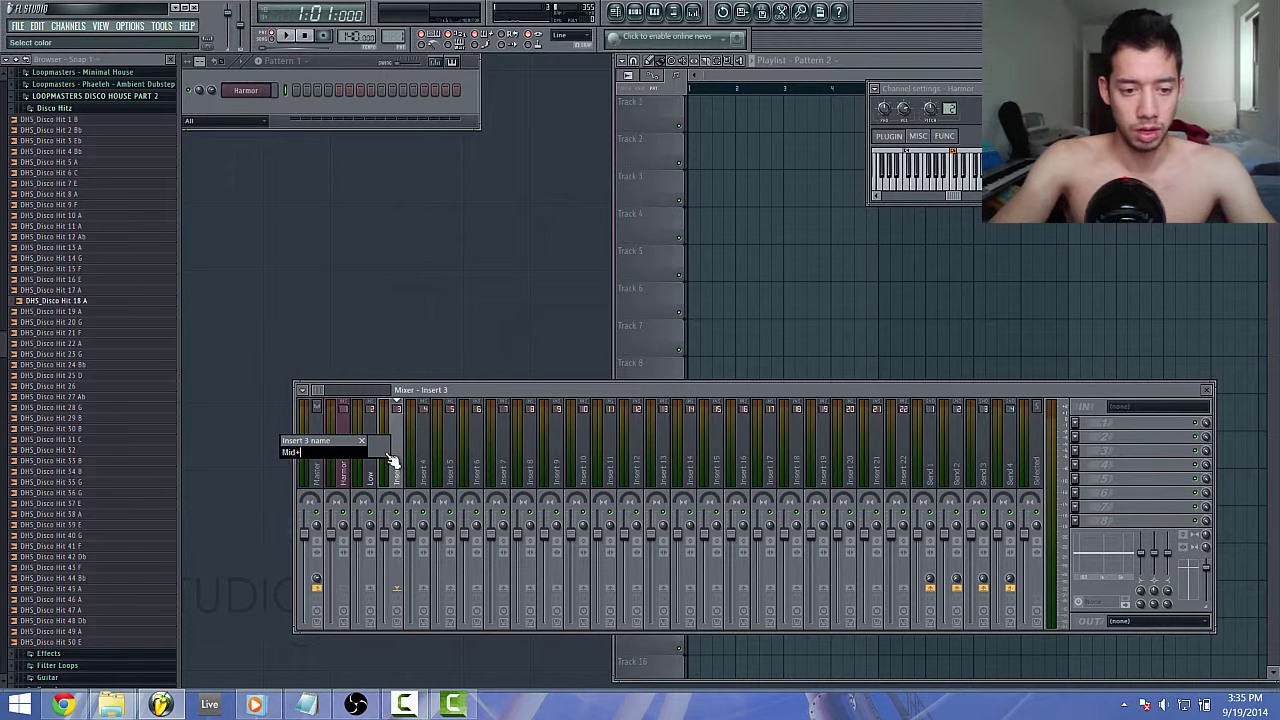
text(Mid-High)
key(Return)
click(340, 468)
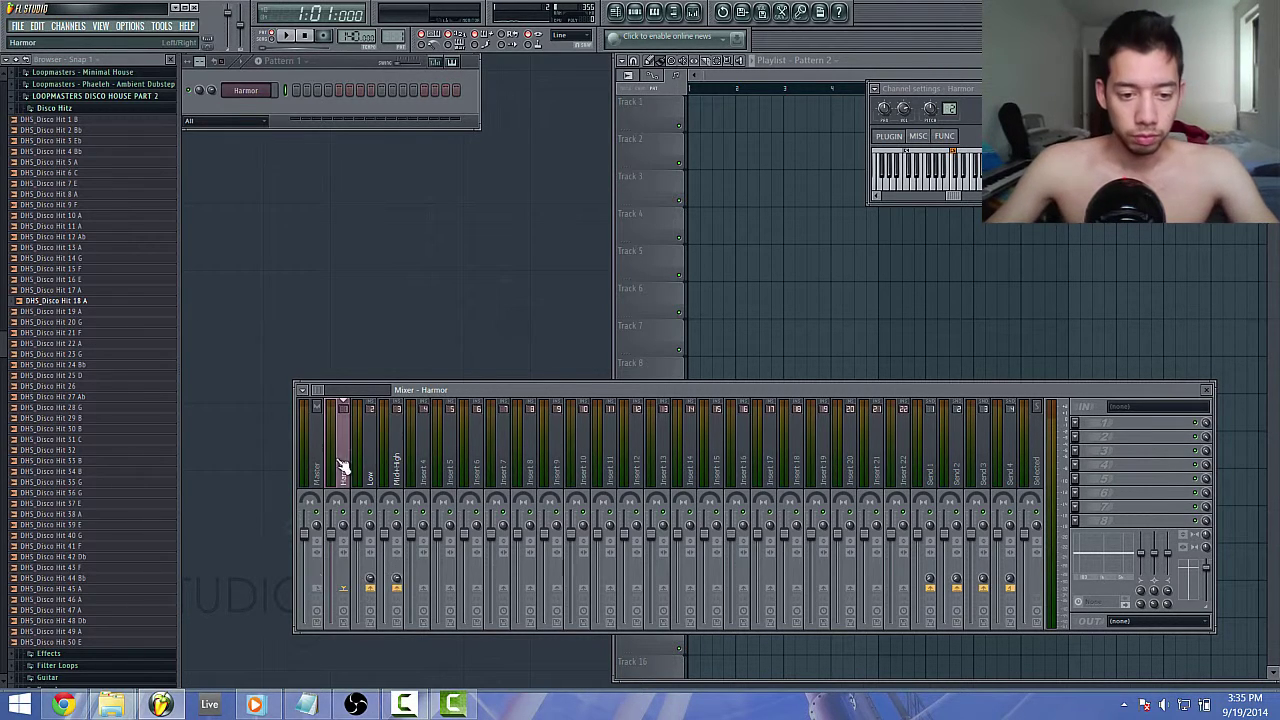
Load Maximus on the Low insert at Default preset, select LOW and lower its crossover.
click(372, 478)
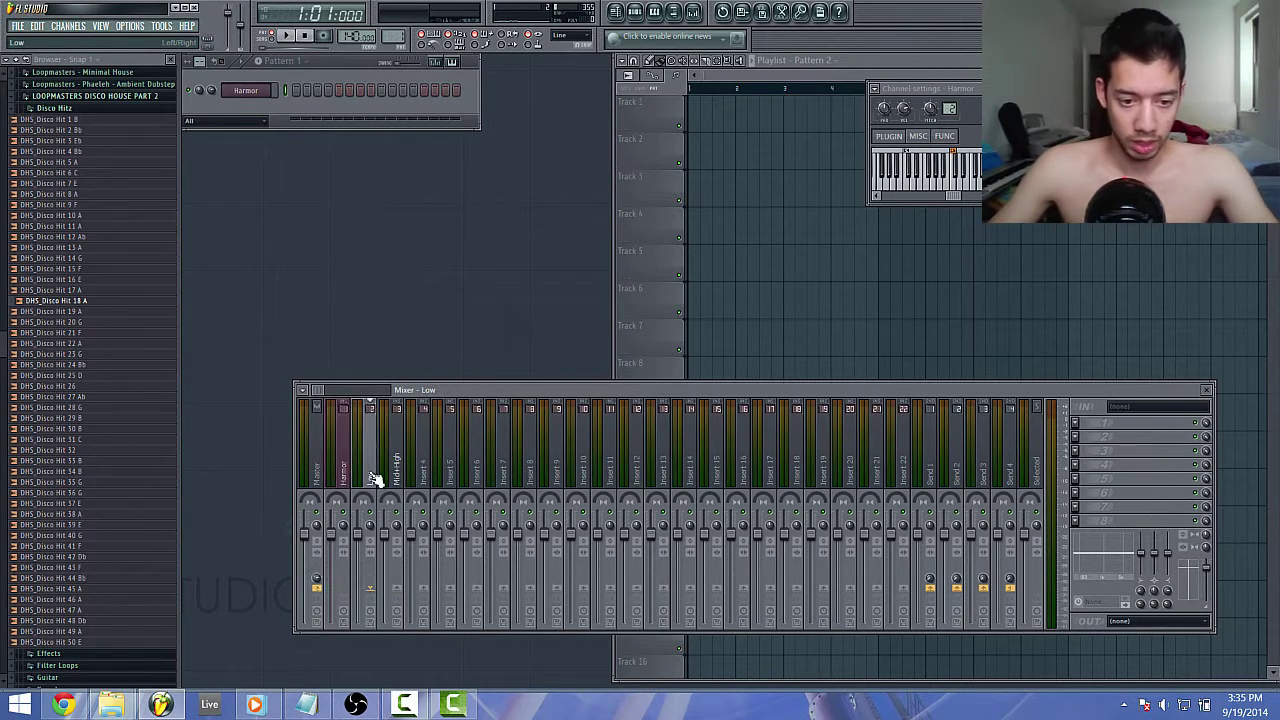
click(1080, 457)
click(1120, 322)
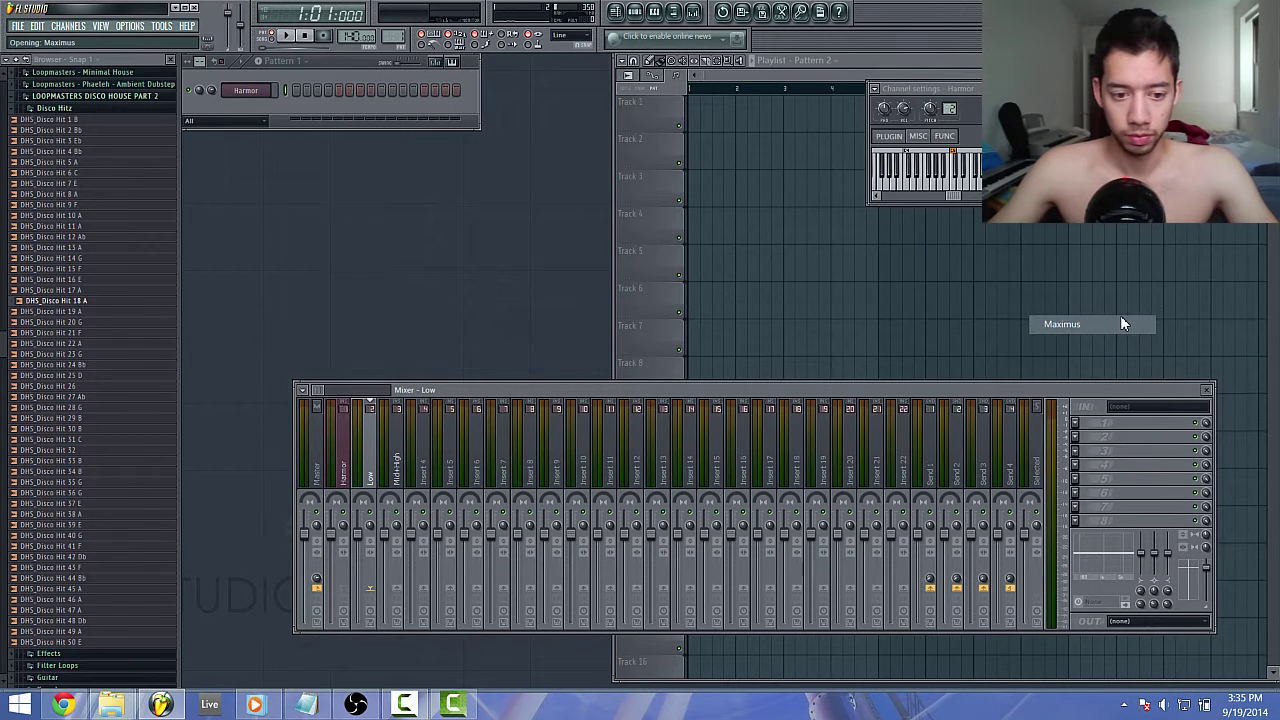
click(651, 211)
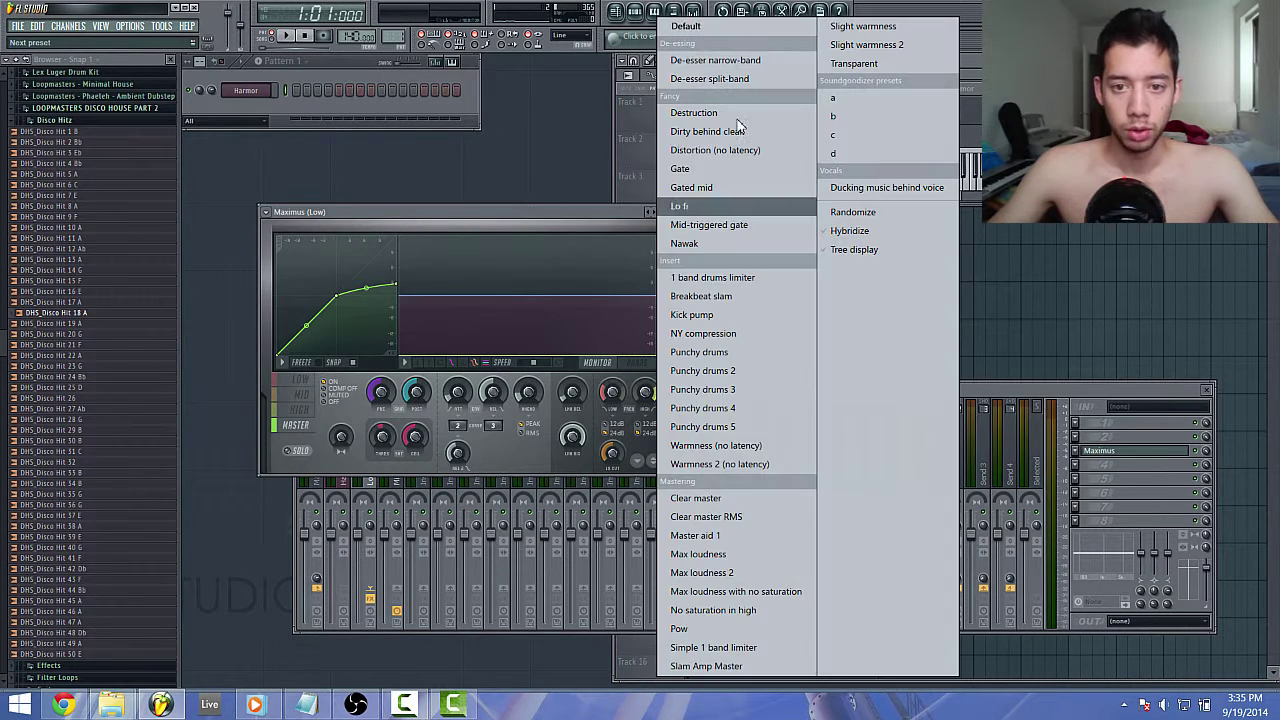
click(752, 30)
click(299, 380)
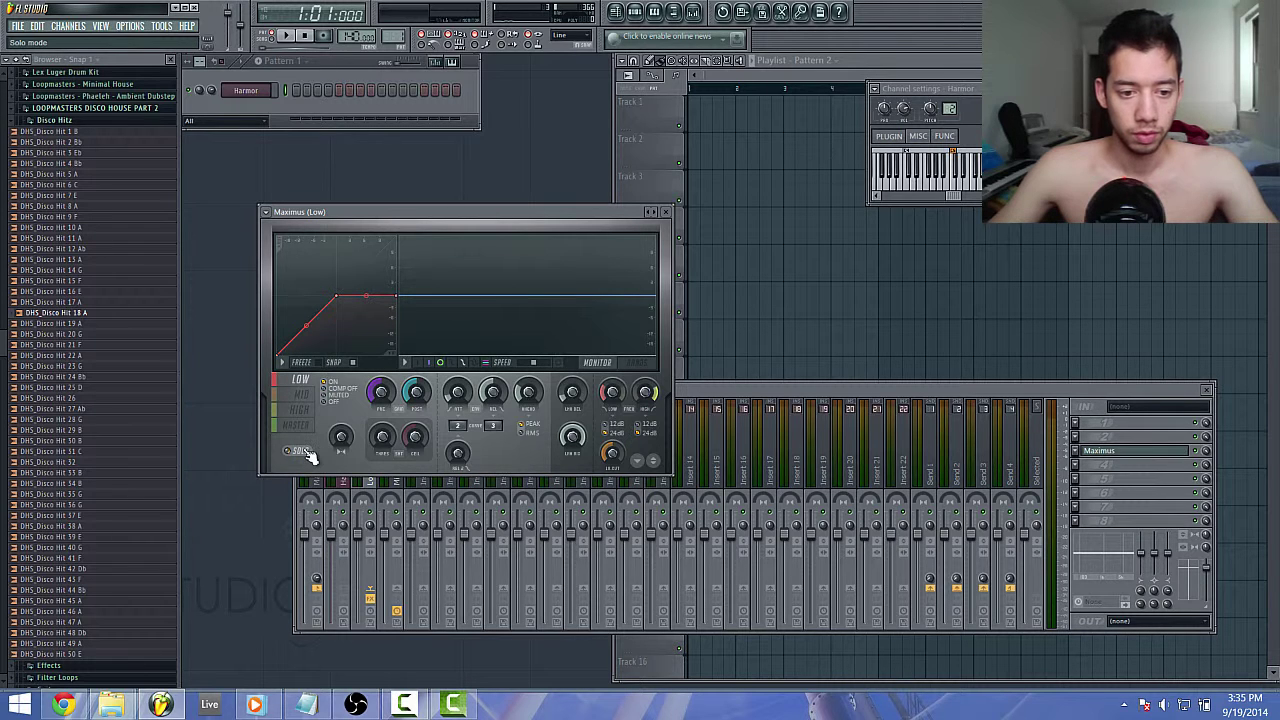
click(638, 363)
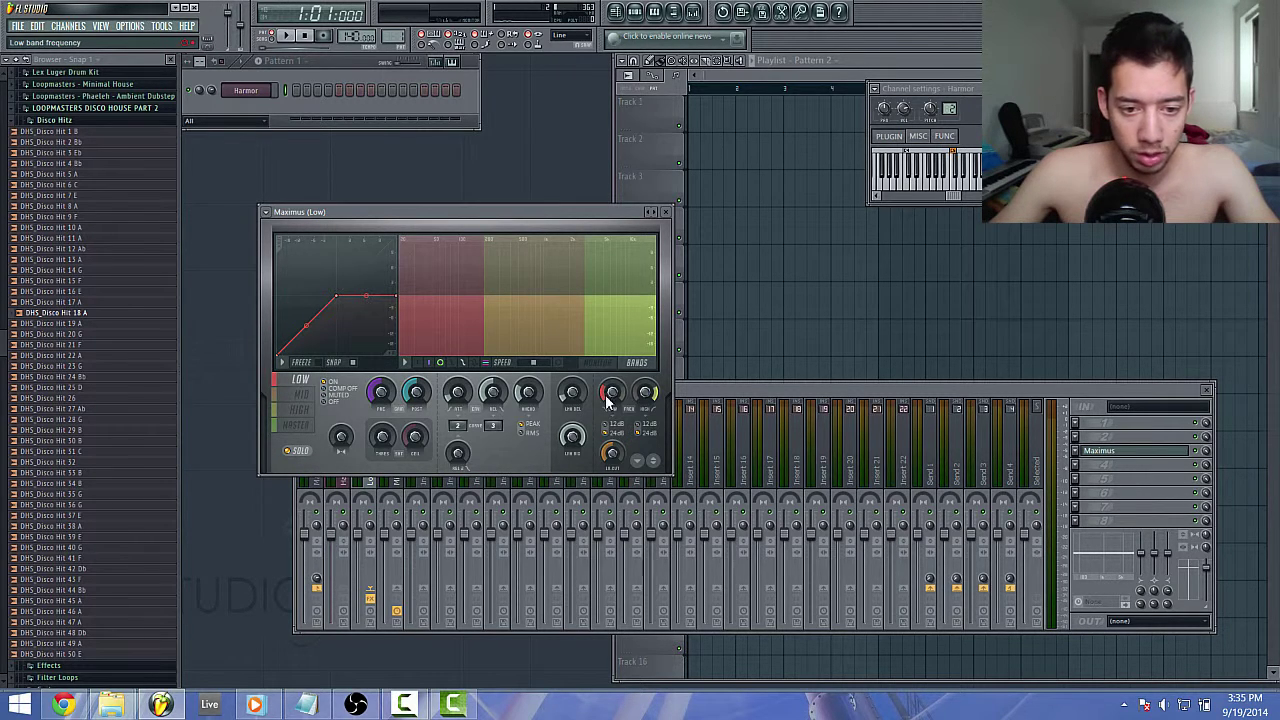
drag(608, 391, 609, 396)
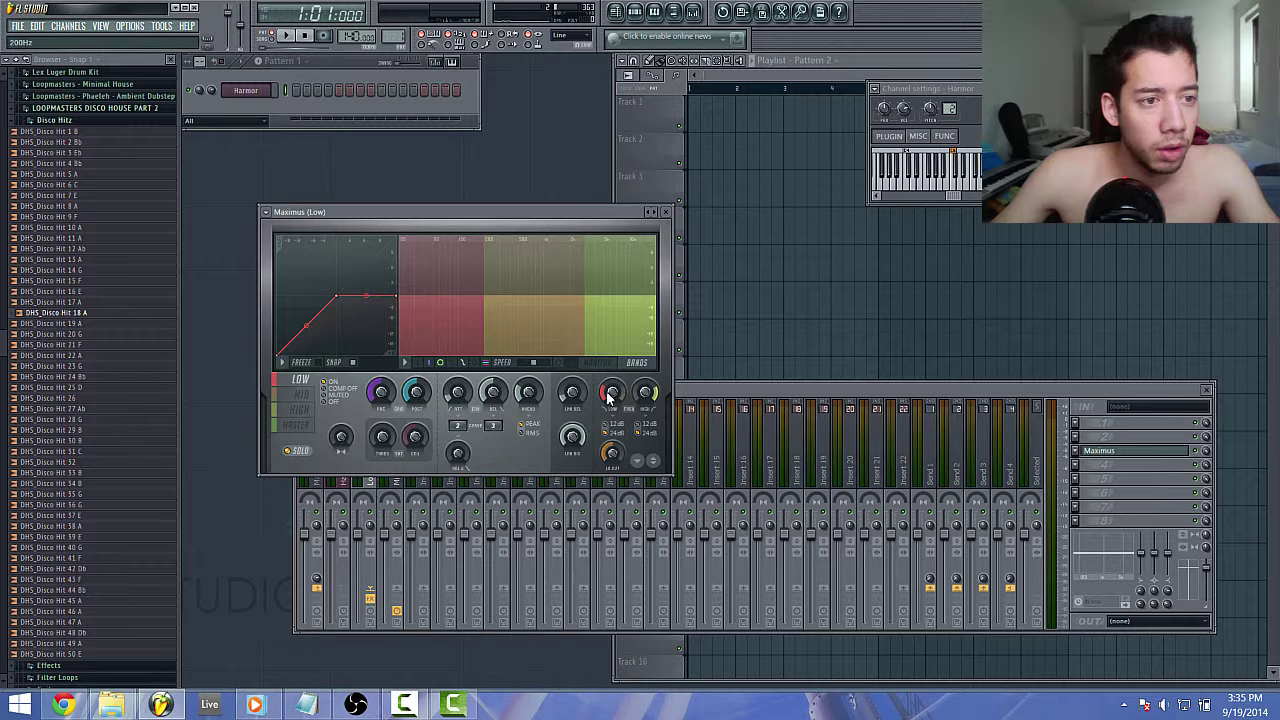
Drag the Low insert's Maximus preset onto the Mid+High insert, then close that plugin.
click(667, 212)
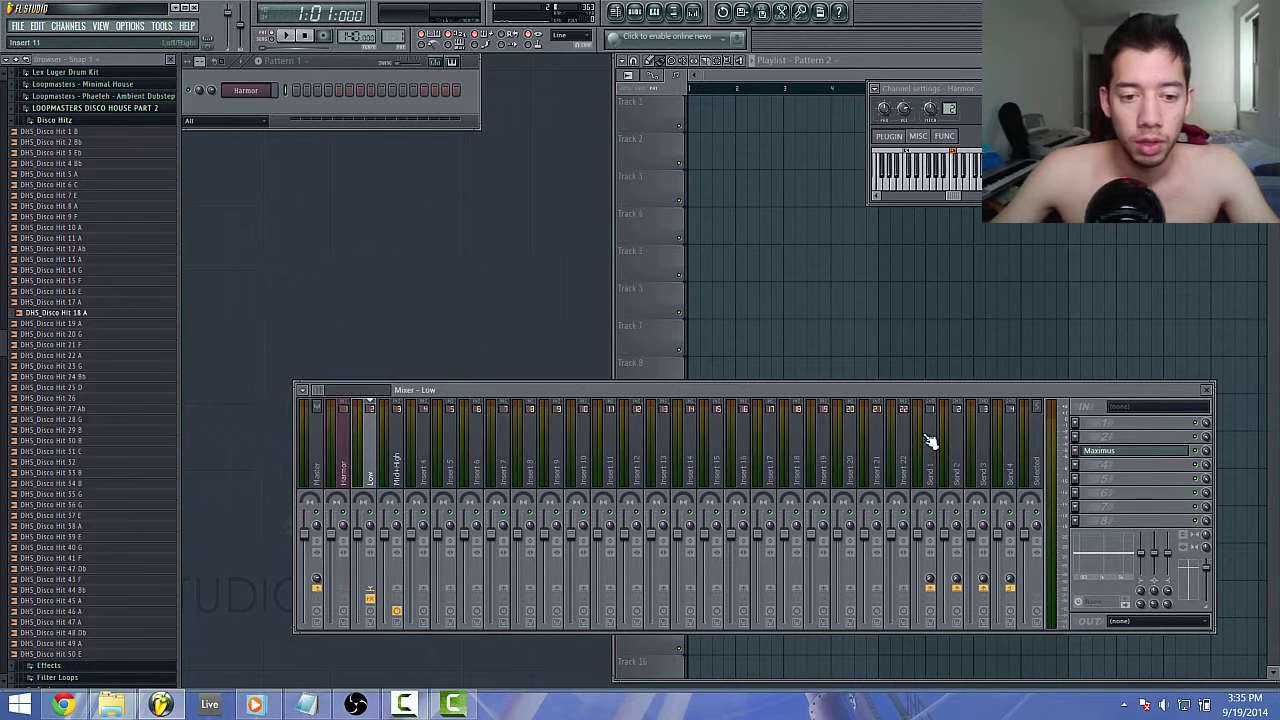
click(1078, 452)
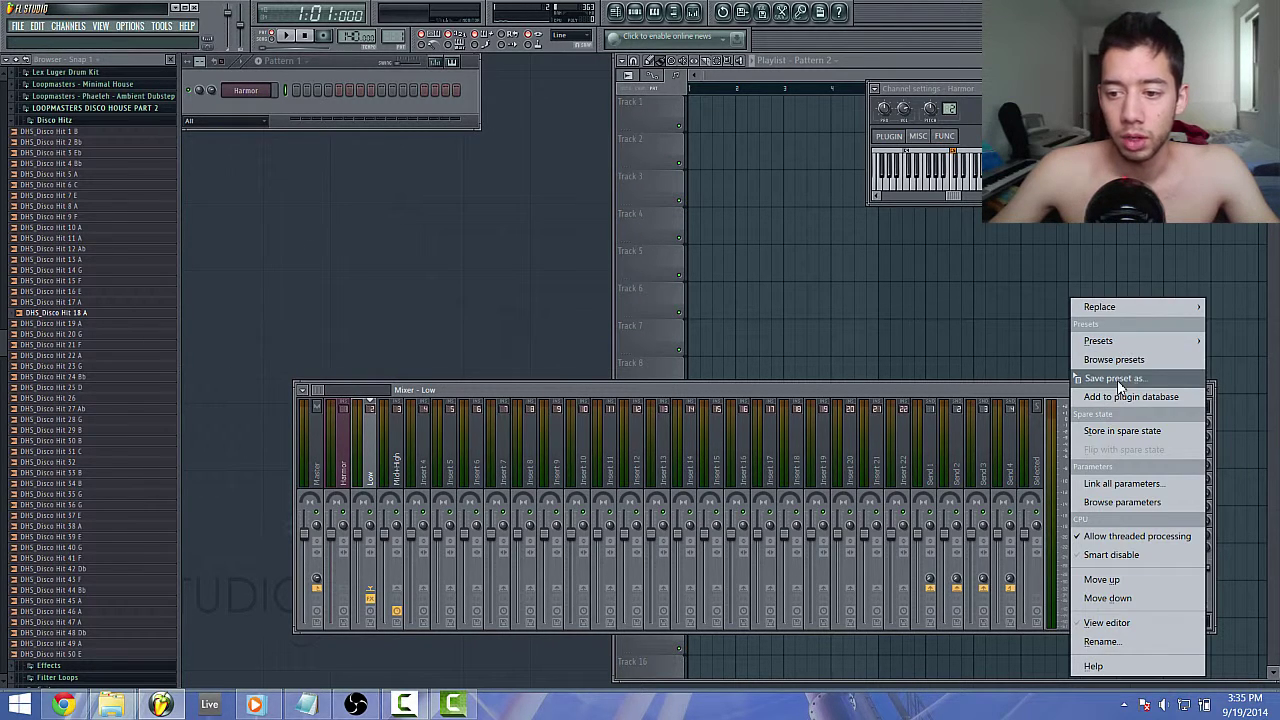
drag(1110, 378, 400, 449)
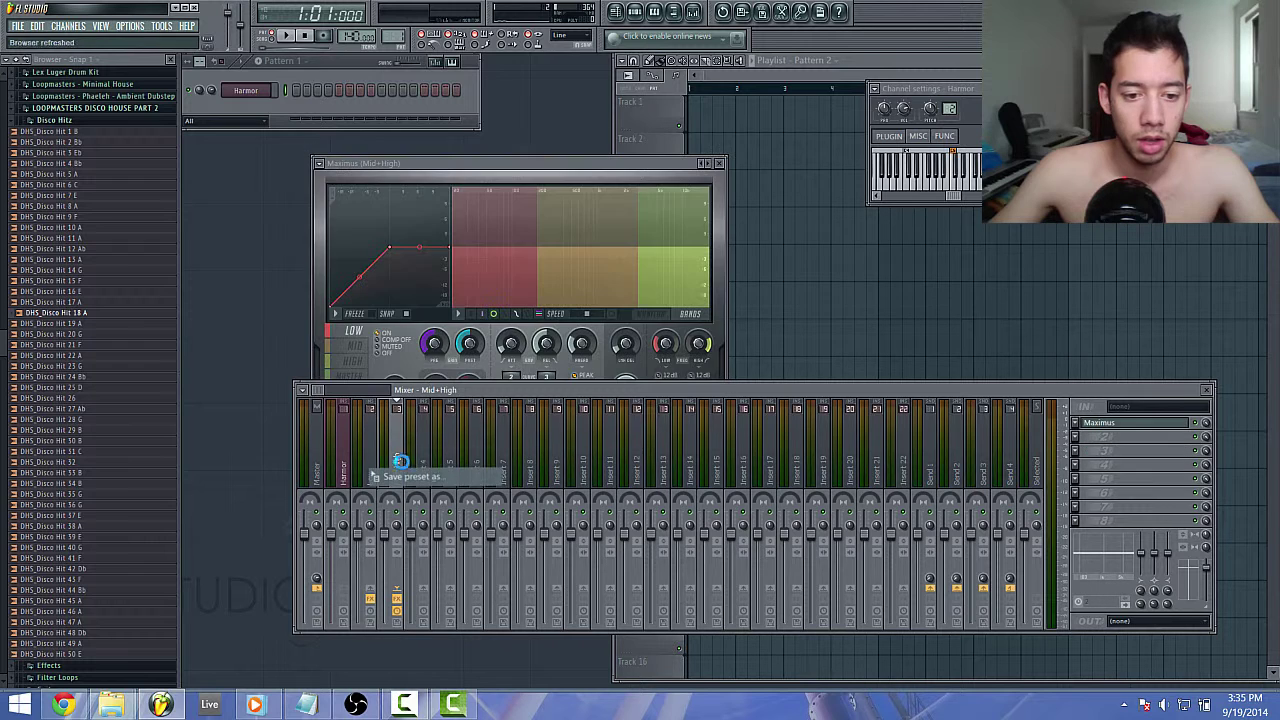
click(667, 173)
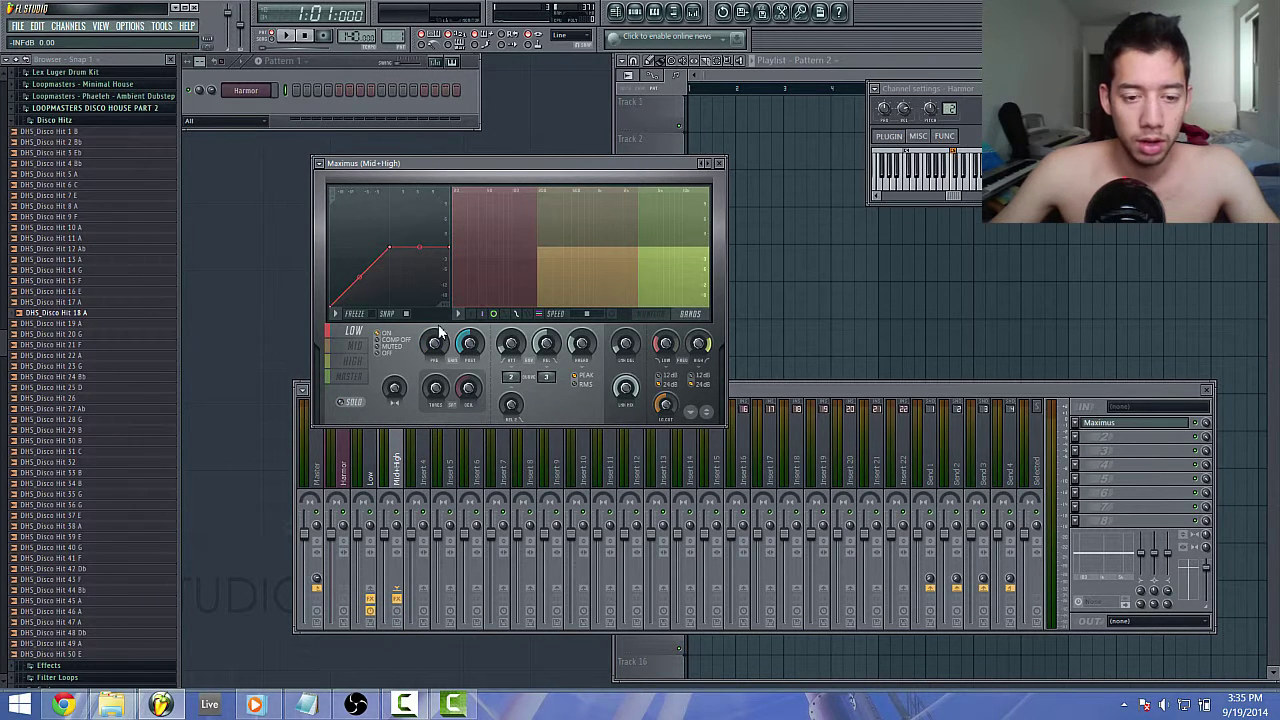
click(719, 164)
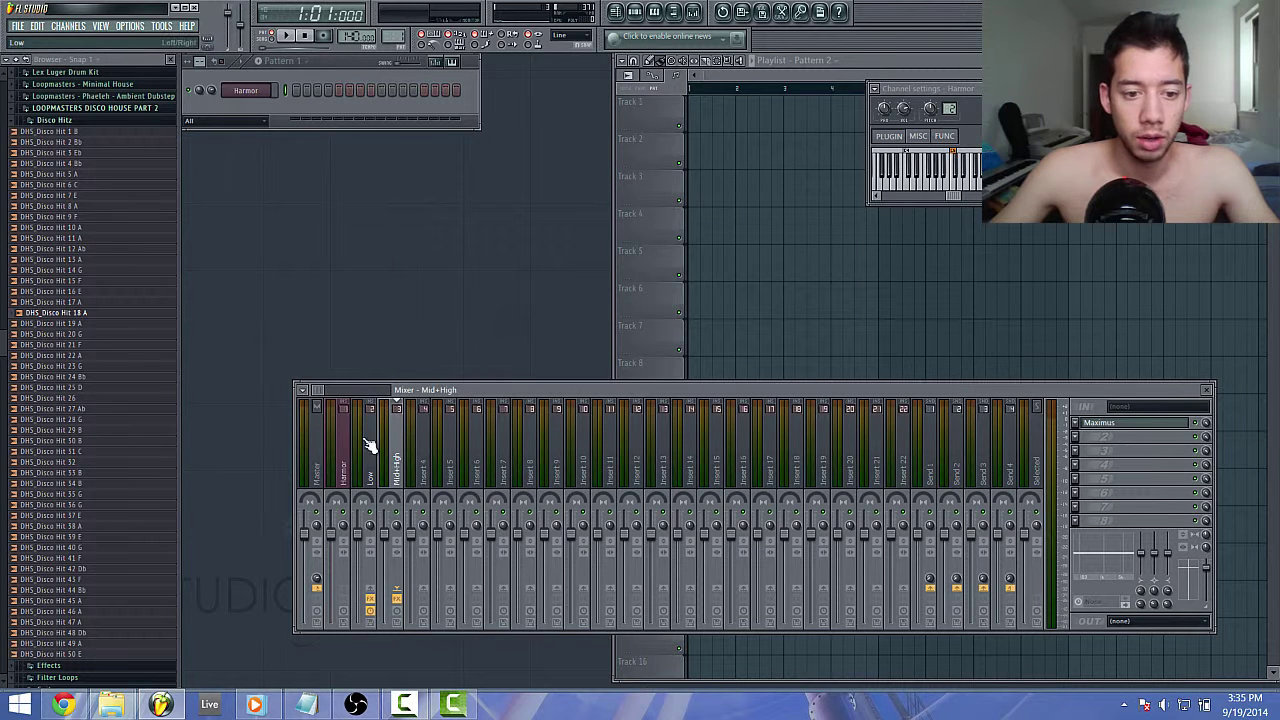
Review the effects on the Mid+High track and the empty Insert 4.
click(345, 450)
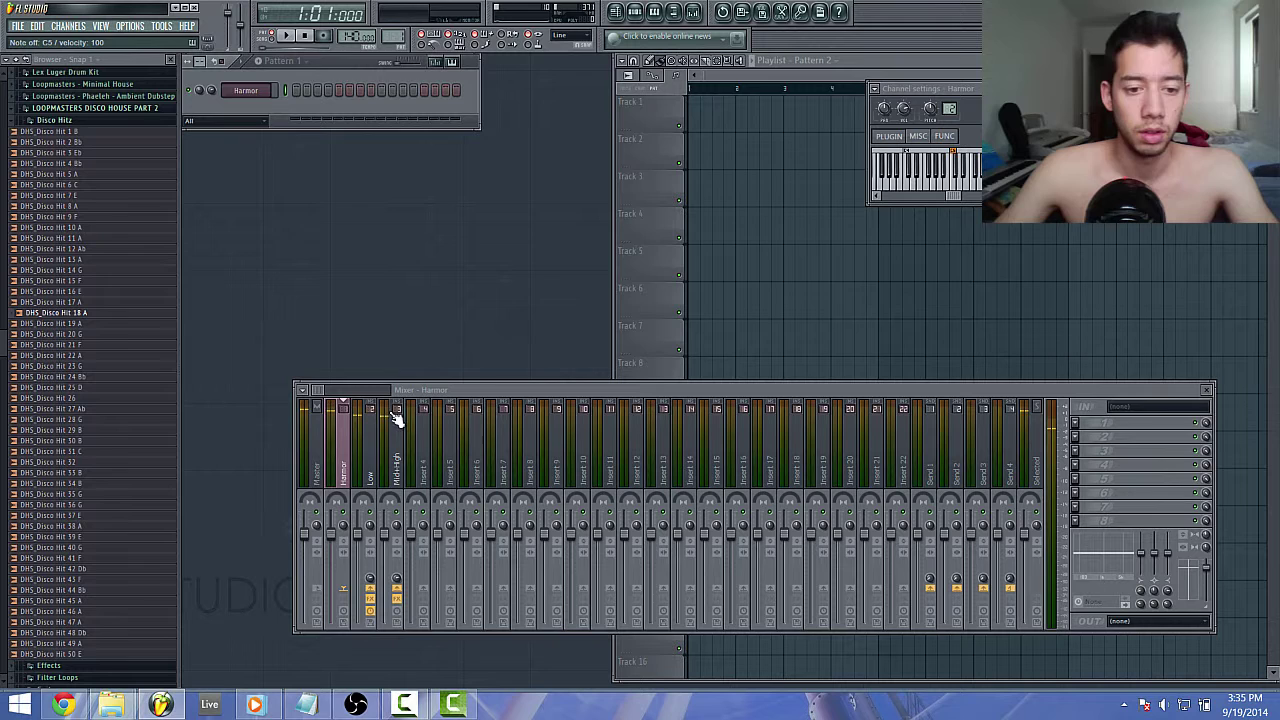
click(395, 466)
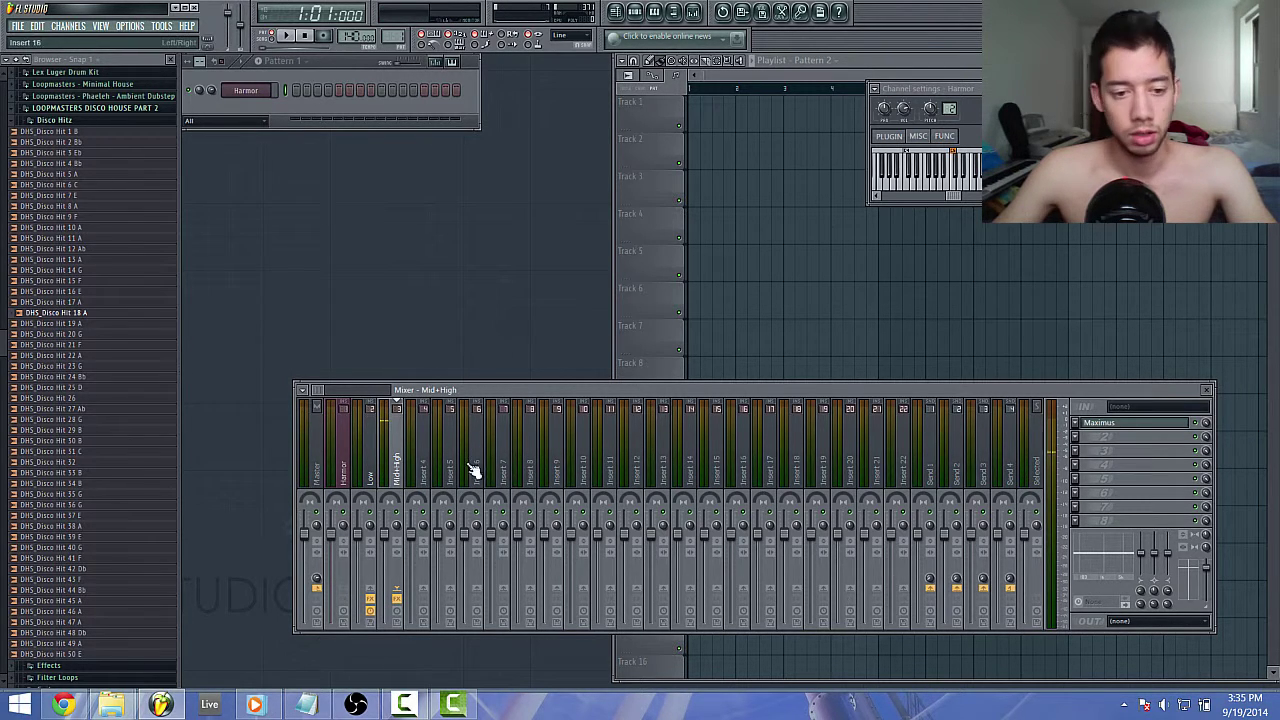
click(410, 466)
click(397, 466)
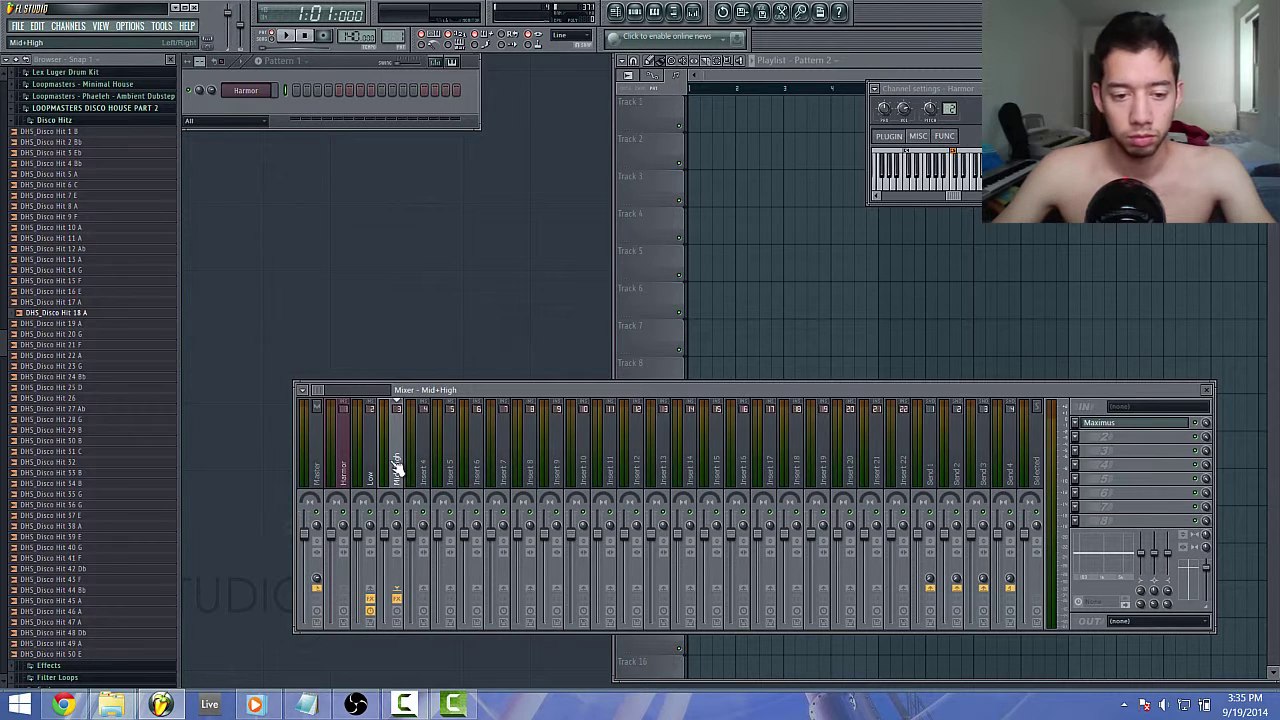
Switch Harmor's send from the Low insert to the Master.
click(371, 468)
click(397, 468)
click(346, 468)
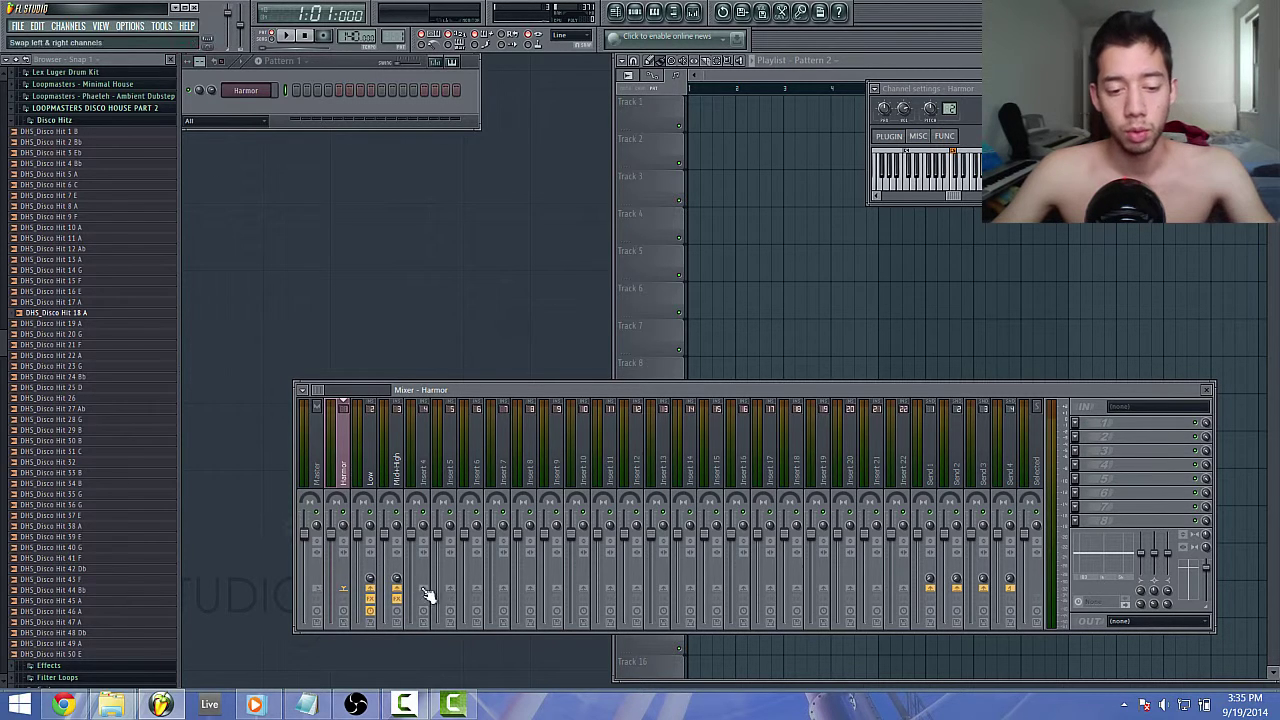
click(370, 592)
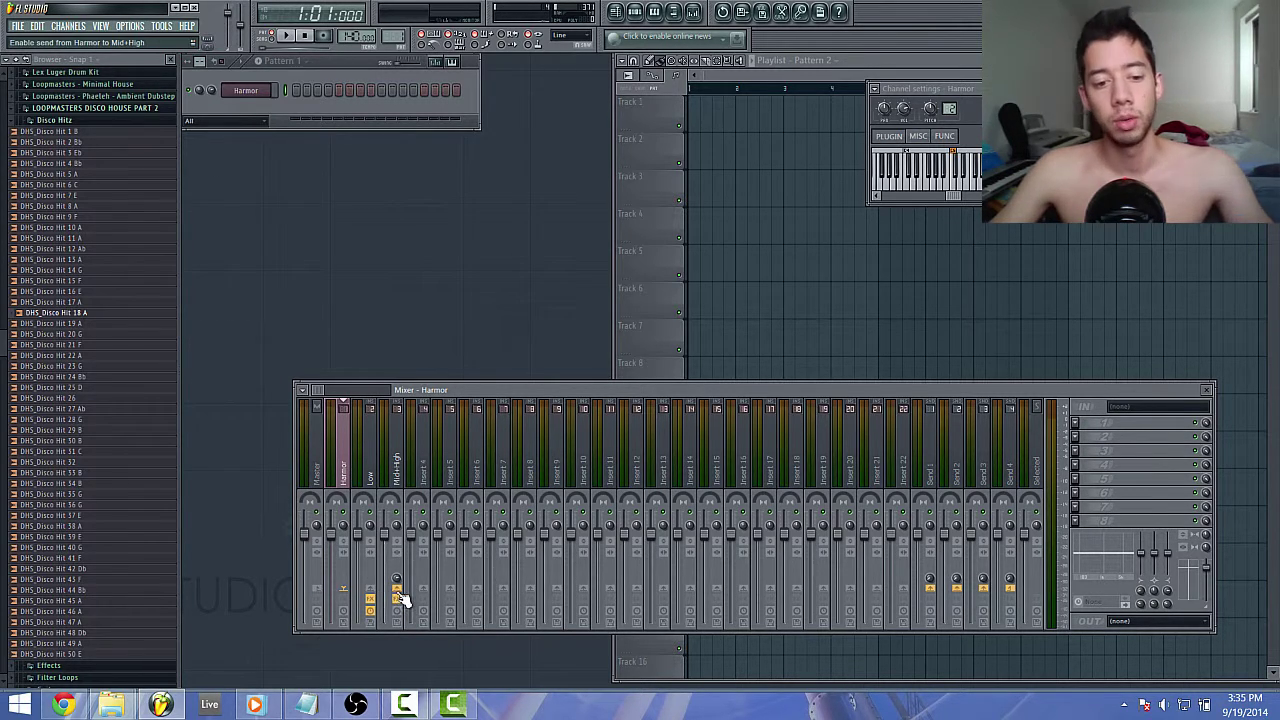
click(316, 590)
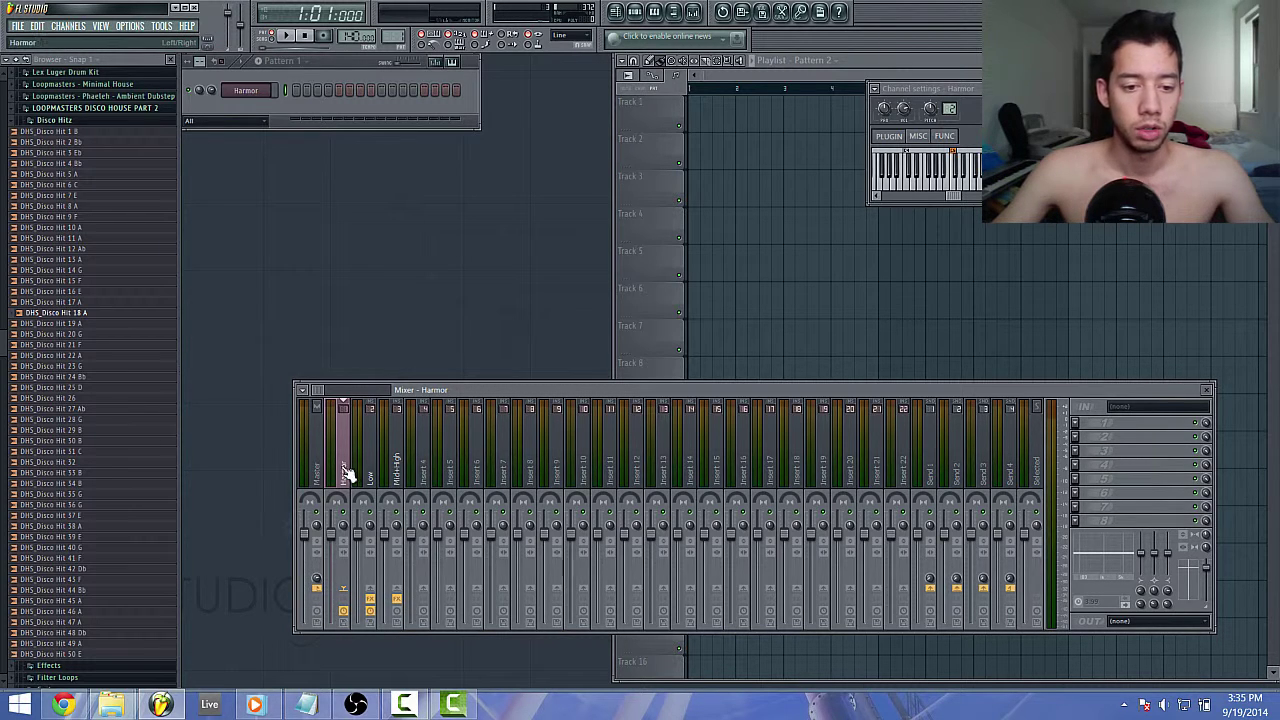
Load Patcher on Harmor, enlarge its window and move To FL Studio to the map's right edge.
click(1080, 465)
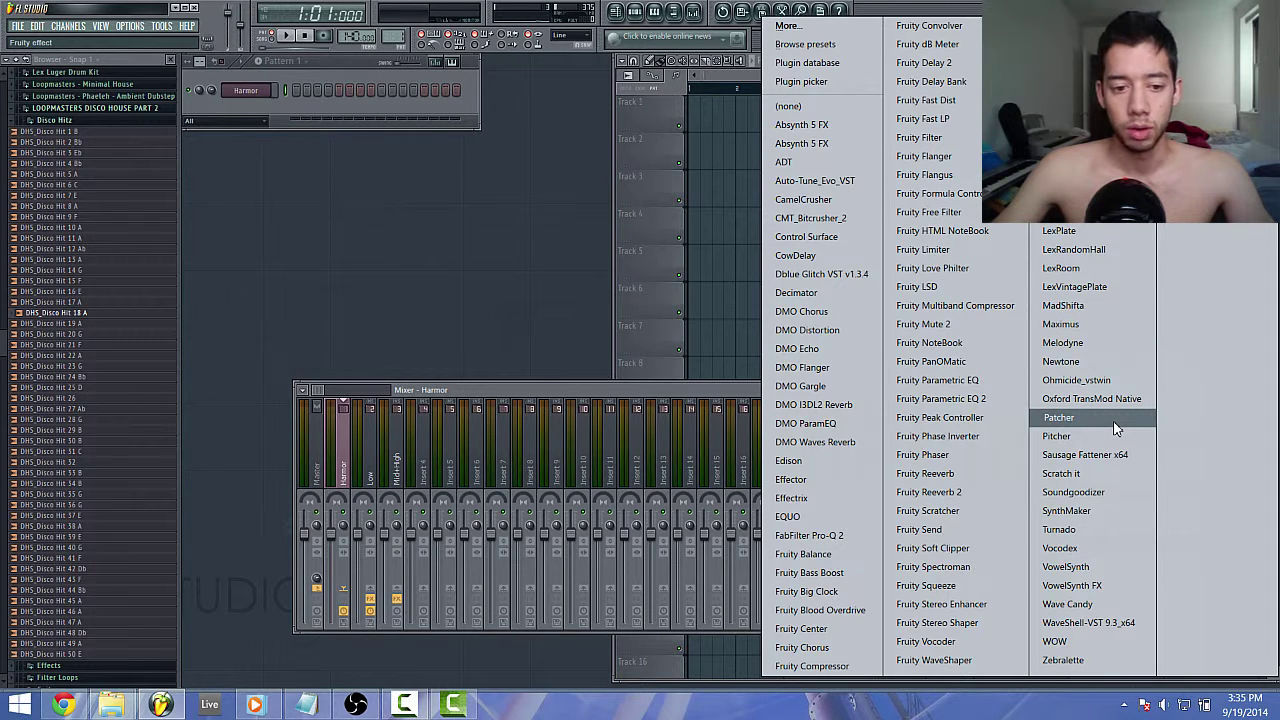
click(1116, 428)
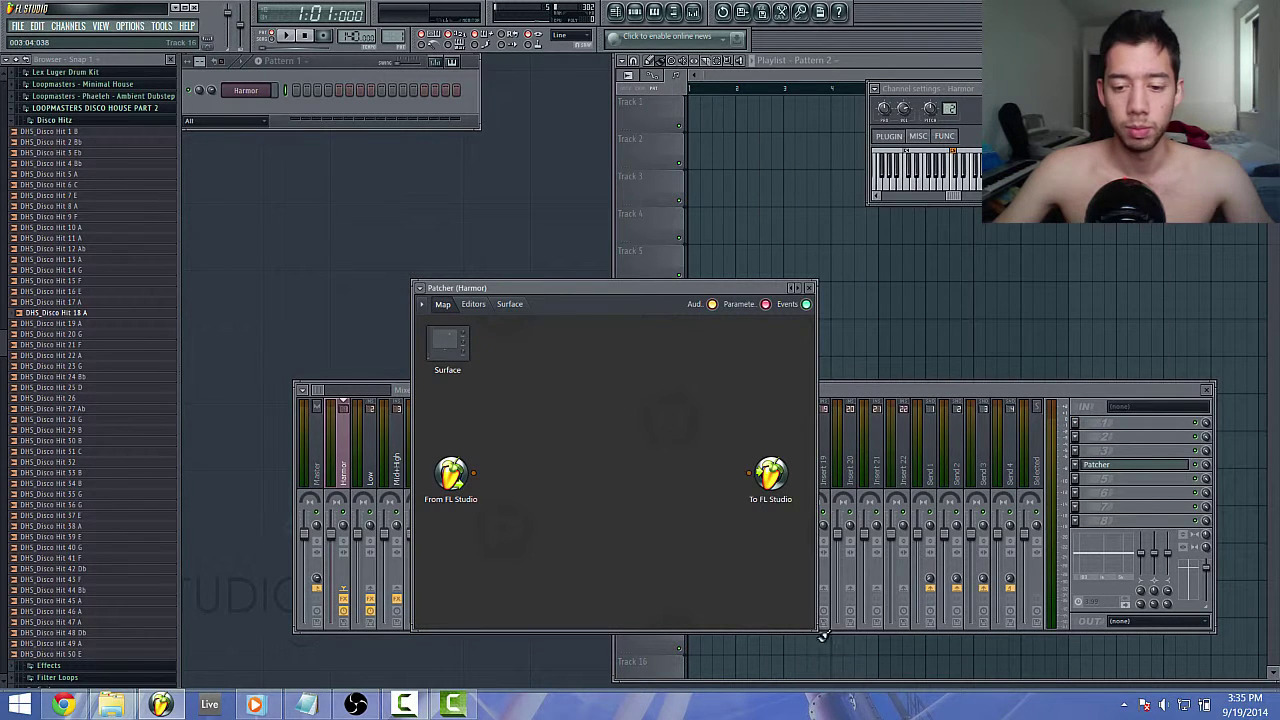
drag(811, 631, 1087, 668)
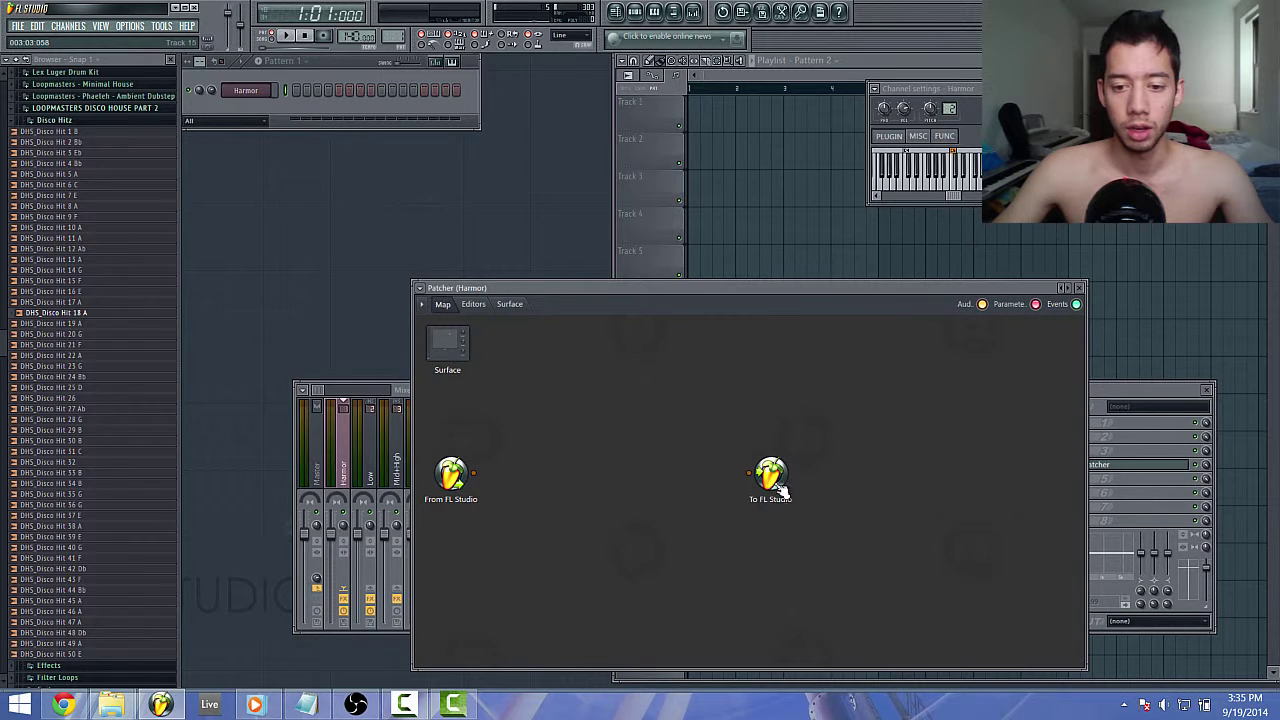
drag(782, 490, 1044, 506)
right_click(593, 358)
mouse_move(622, 392)
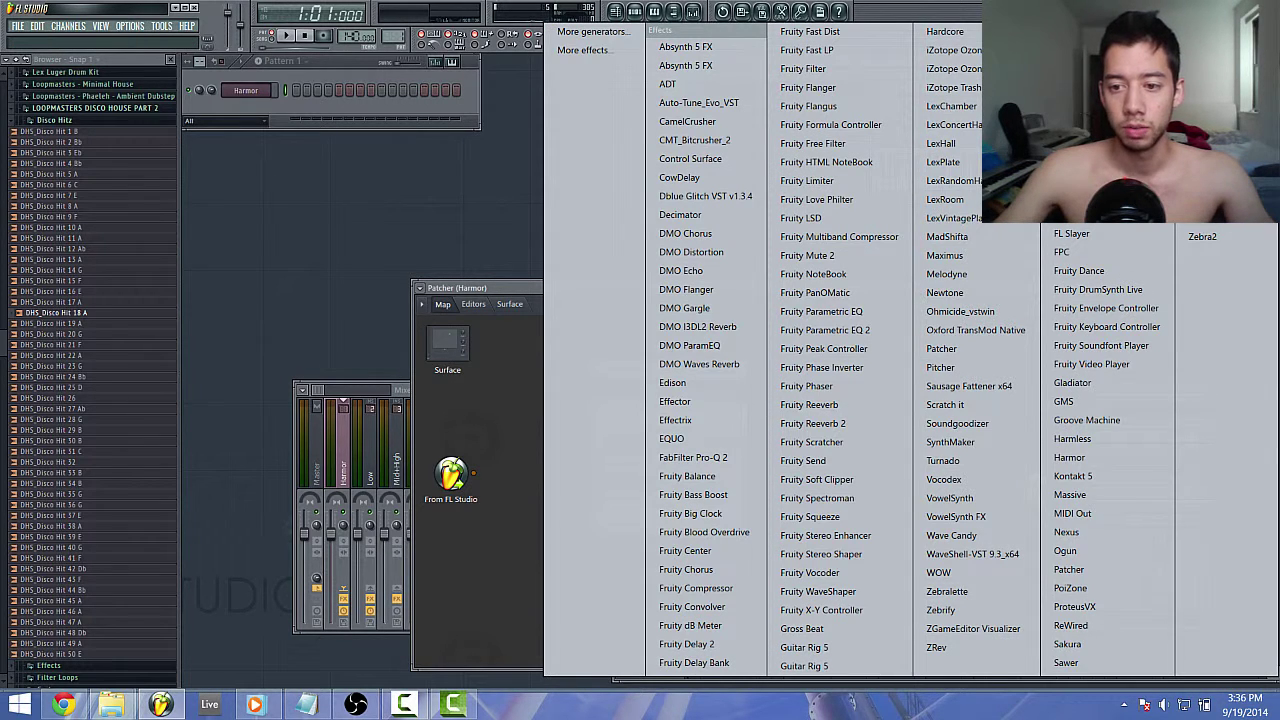
Add a first Maximus to the Patcher map.
click(945, 255)
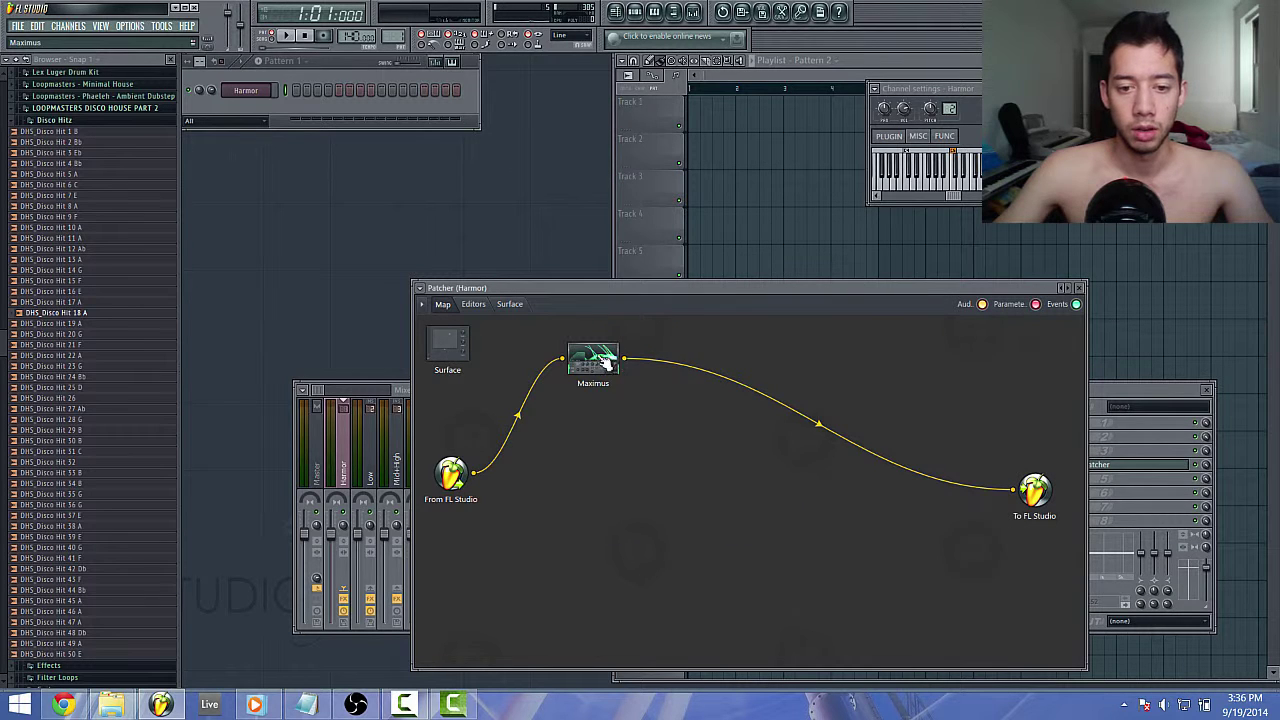
right_click(604, 362)
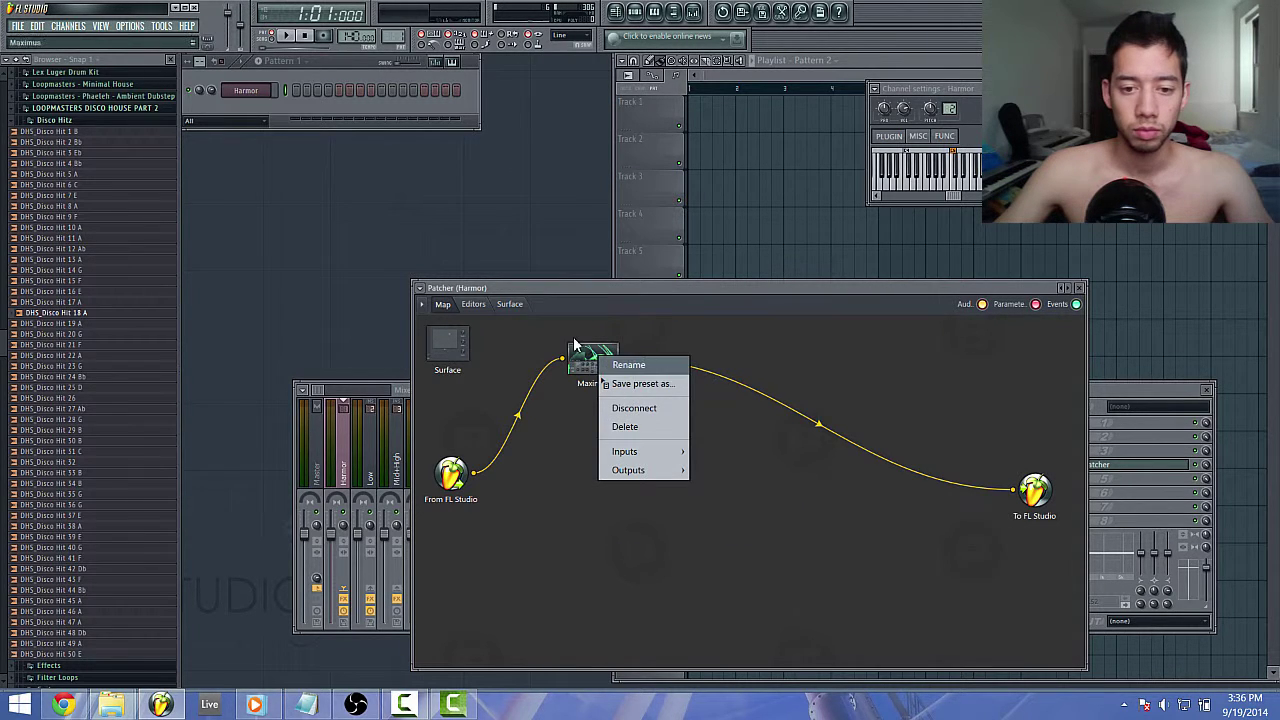
click(571, 531)
Add Maximus 2, wire it between From FL Studio and To FL Studio, and move it lower.
right_click(625, 482)
mouse_move(645, 509)
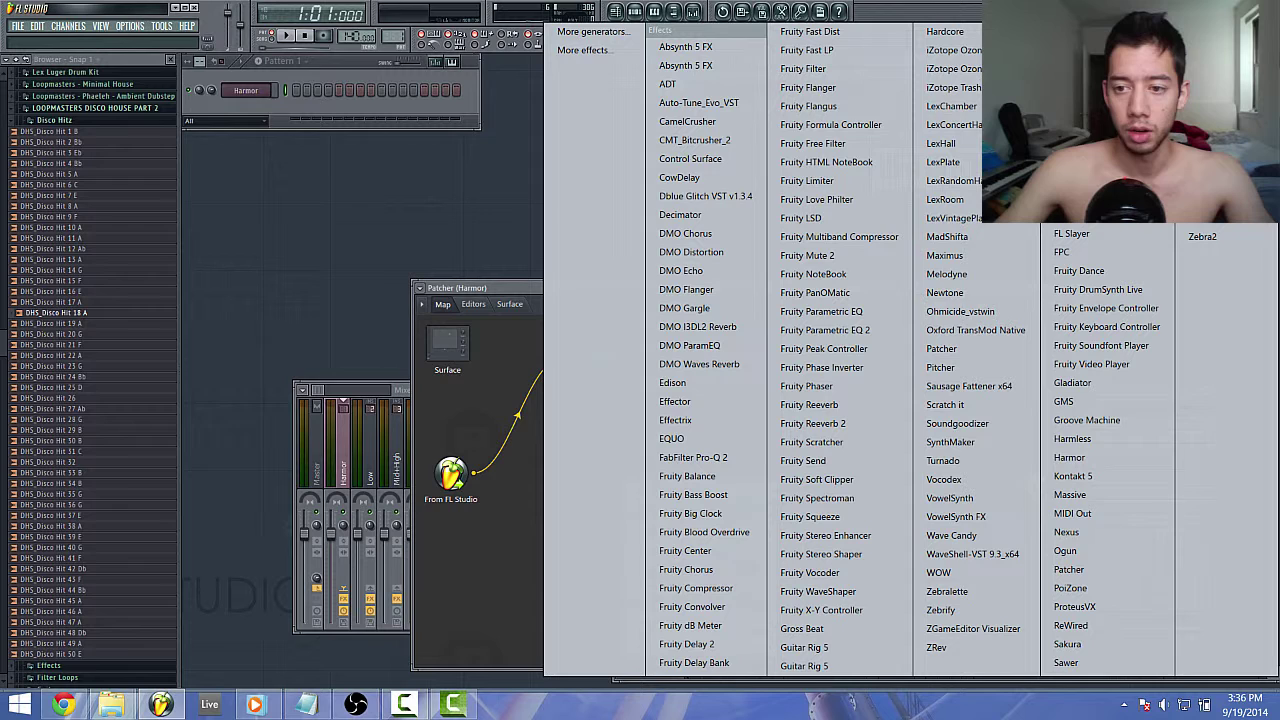
click(945, 255)
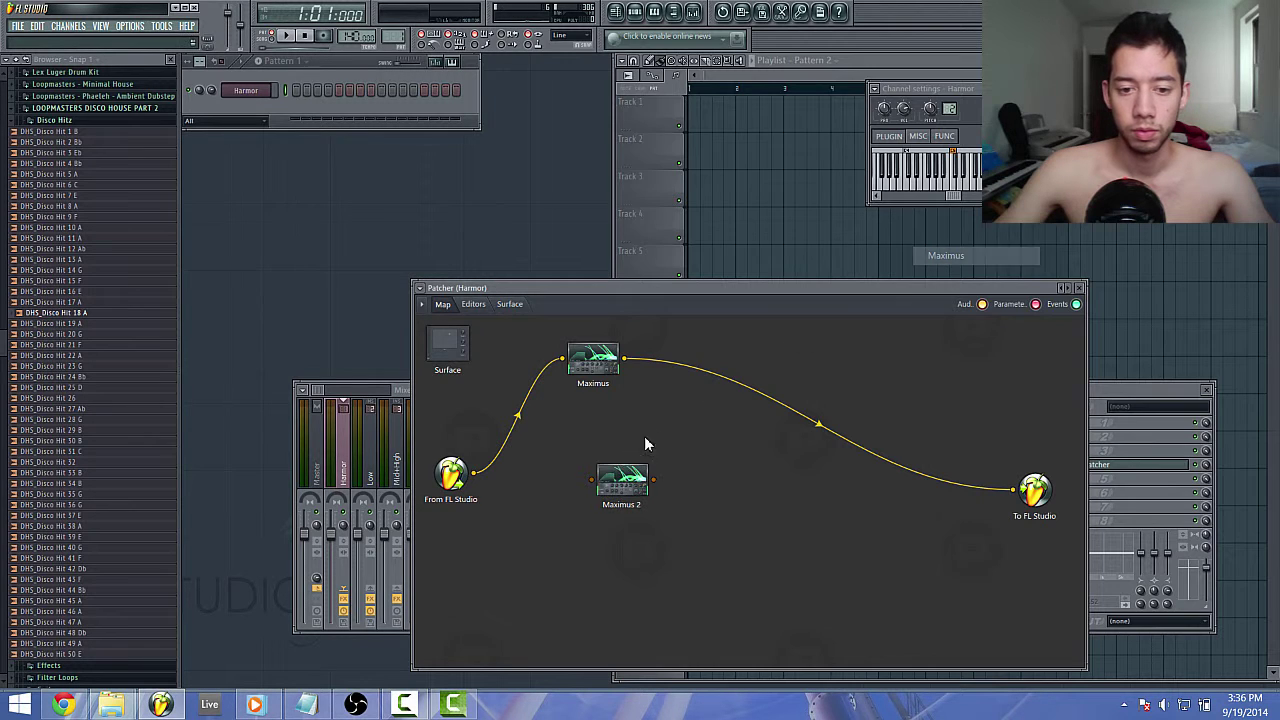
drag(508, 488, 1015, 493)
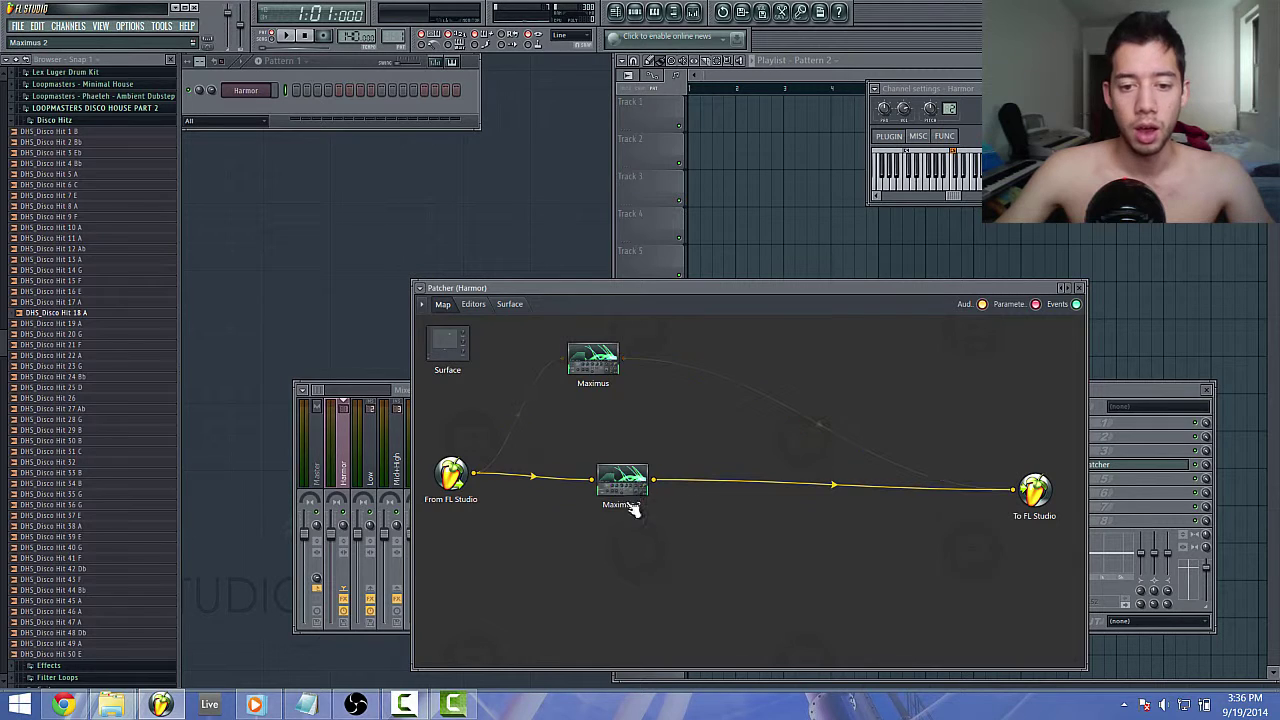
drag(632, 494, 625, 548)
Set Maximus 2 to its Default preset, return to the map and close Patcher.
double_click(625, 545)
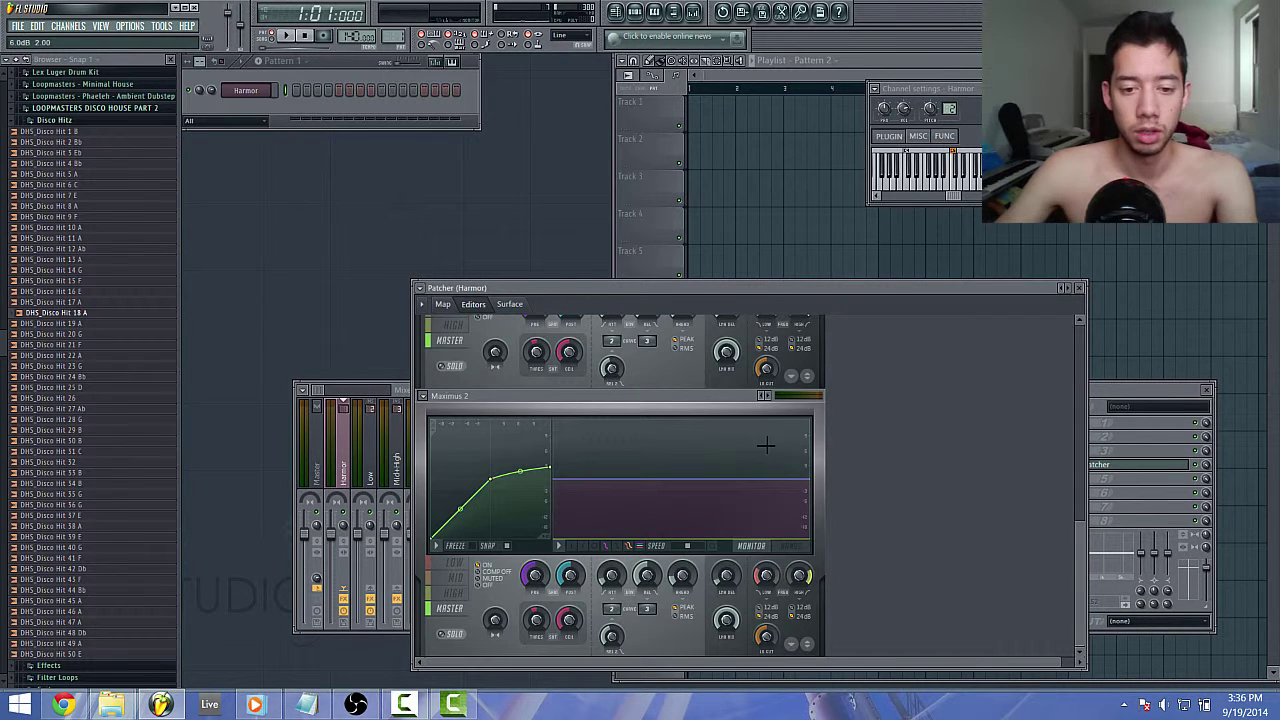
click(763, 396)
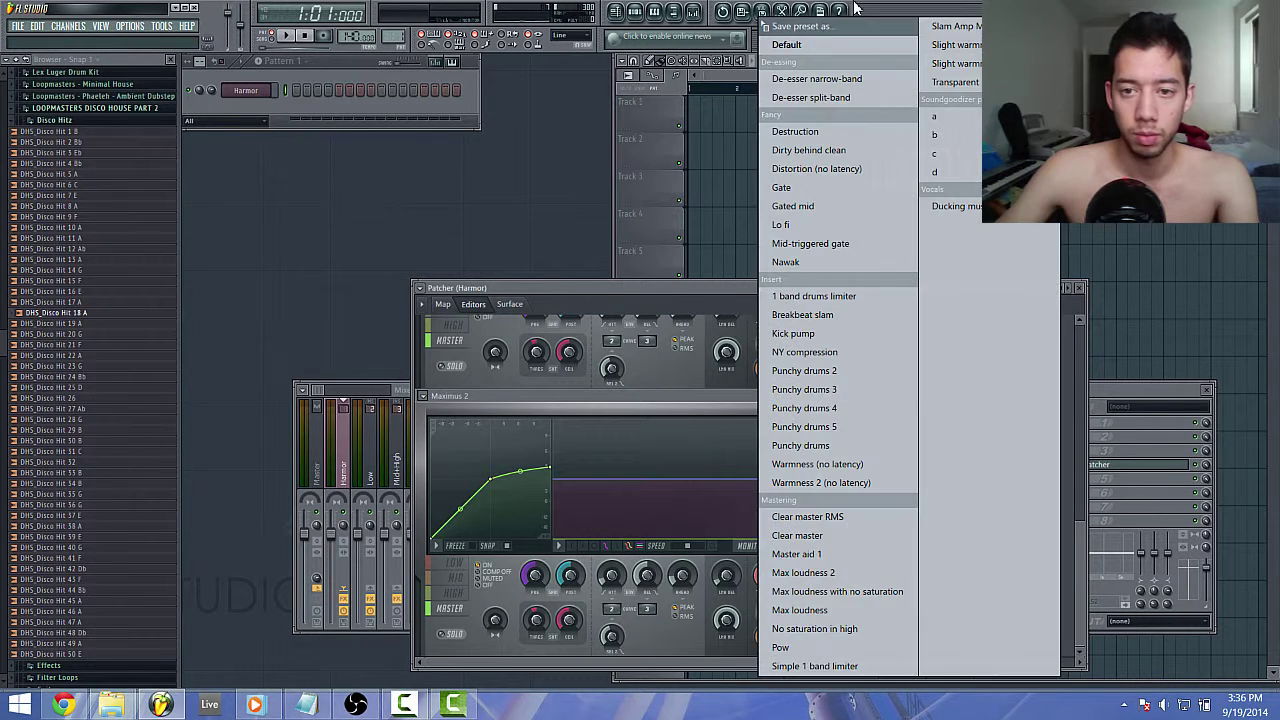
click(788, 44)
click(442, 304)
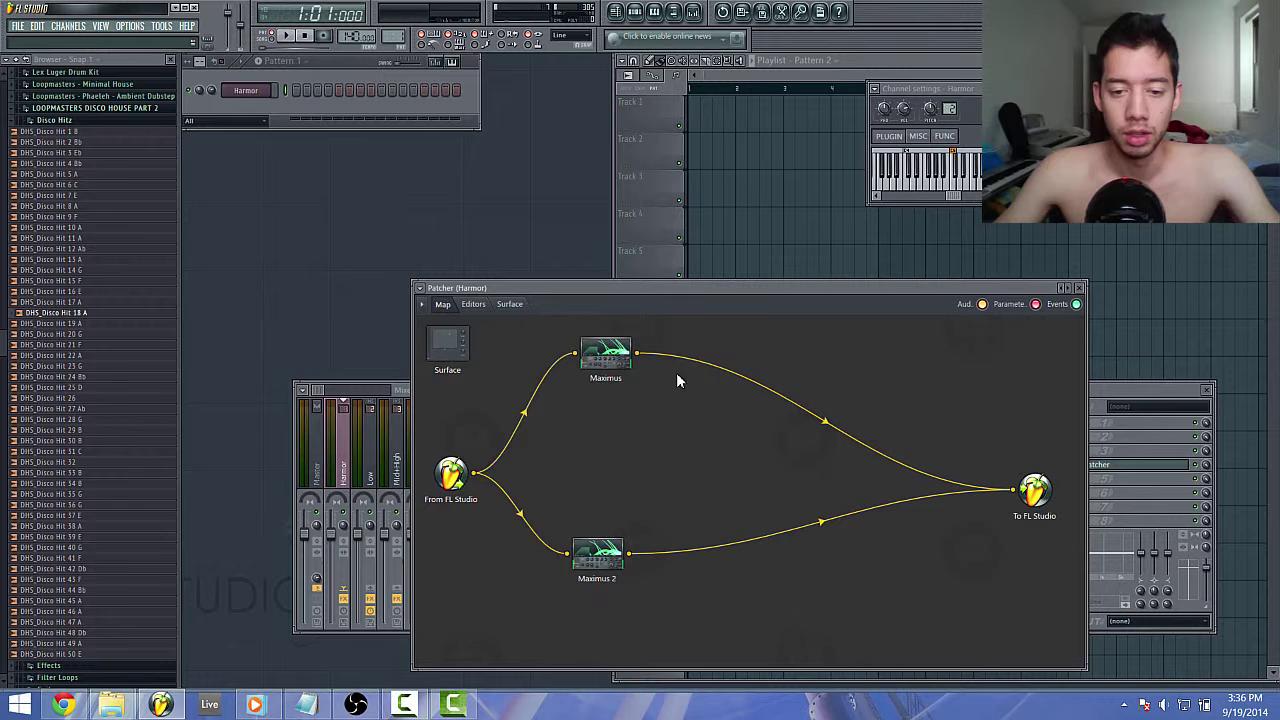
click(1079, 288)
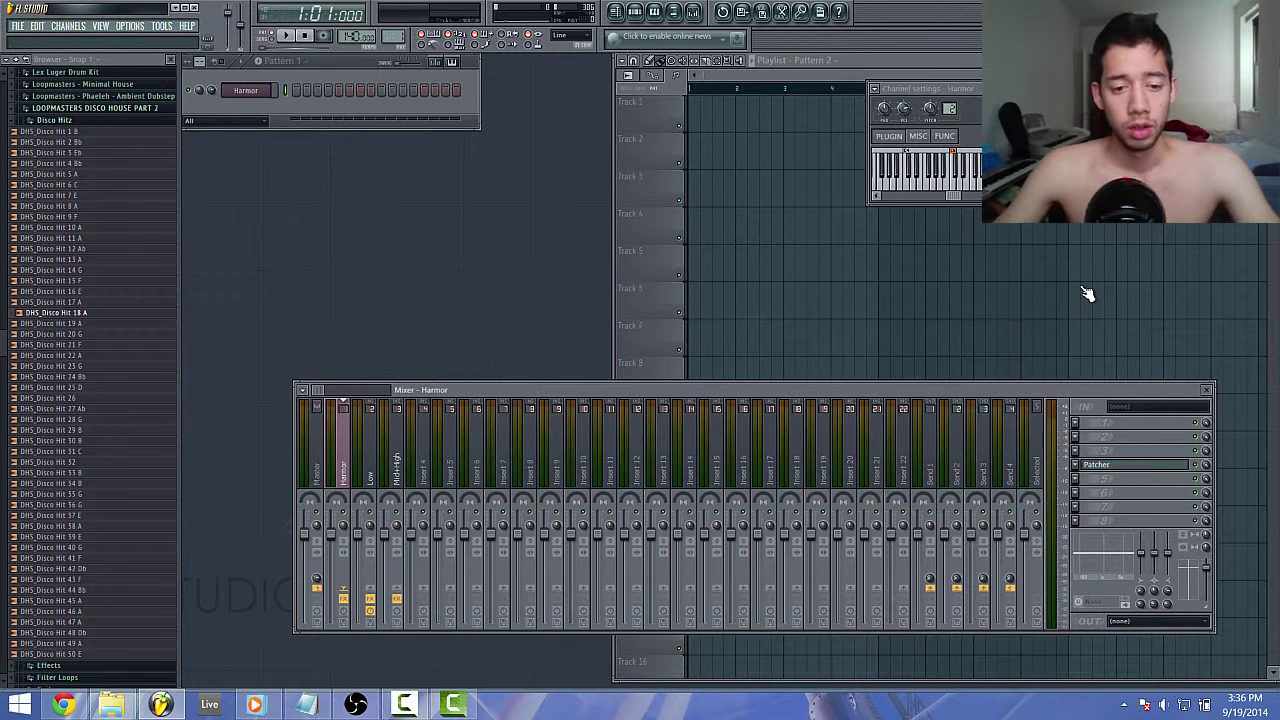